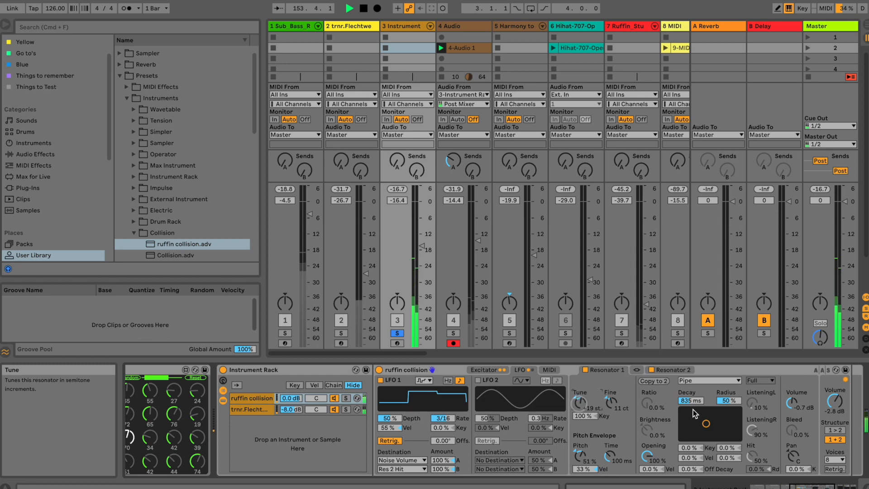
# Lower the ruffin collision output volume to -6.3 dB and its rack chain volume to -9.3 dB.
pyautogui.moveTo(826, 404); pyautogui.dragTo(840, 399)
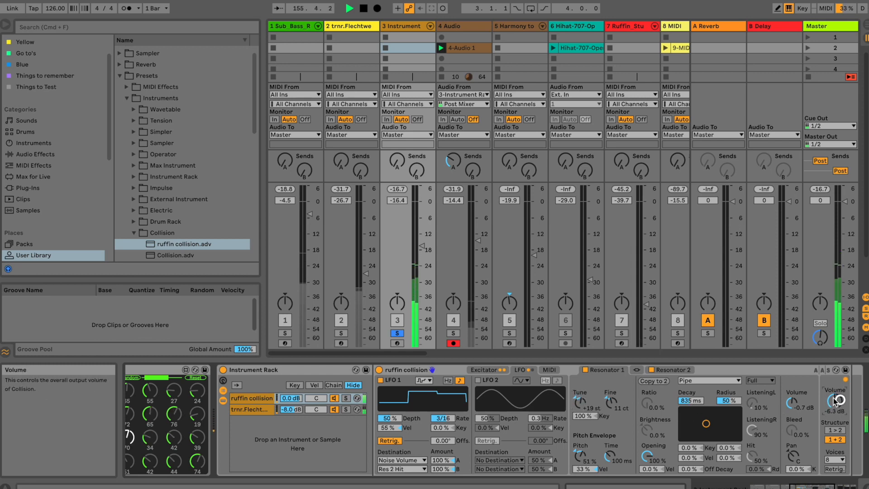
pyautogui.click(379, 370)
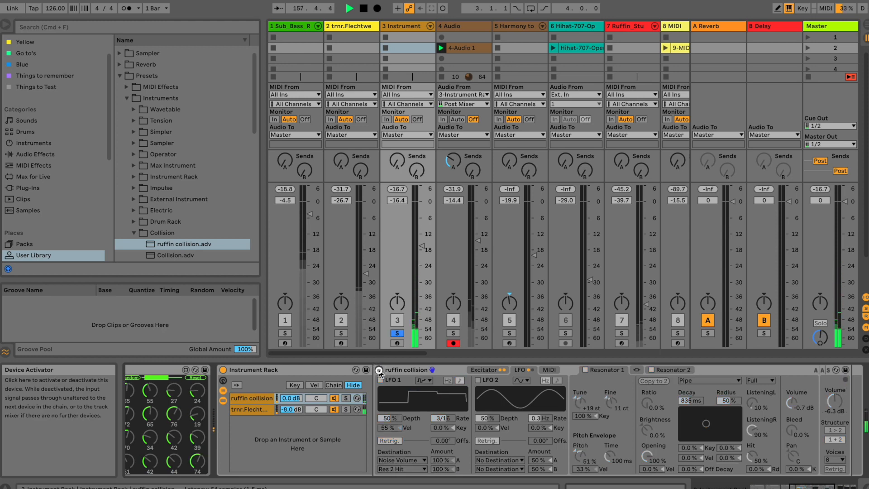
pyautogui.click(379, 370)
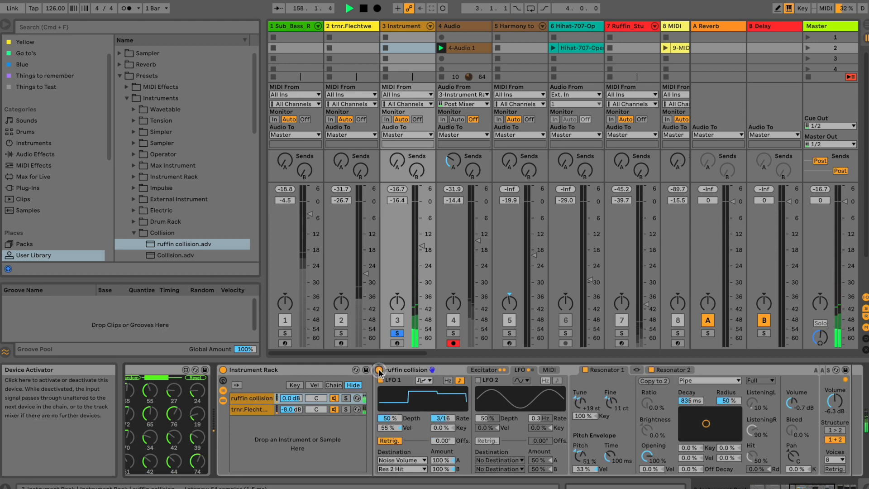
pyautogui.click(283, 398)
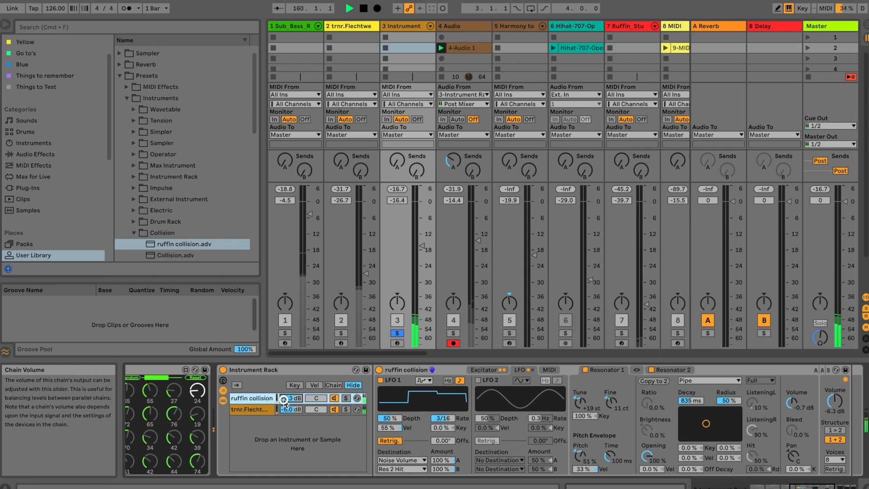
# Raise the volume of track 3 Instrument to -5.2 dB and switch off the BigSeq2 effect.
pyautogui.moveTo(419, 244); pyautogui.dragTo(418, 215)
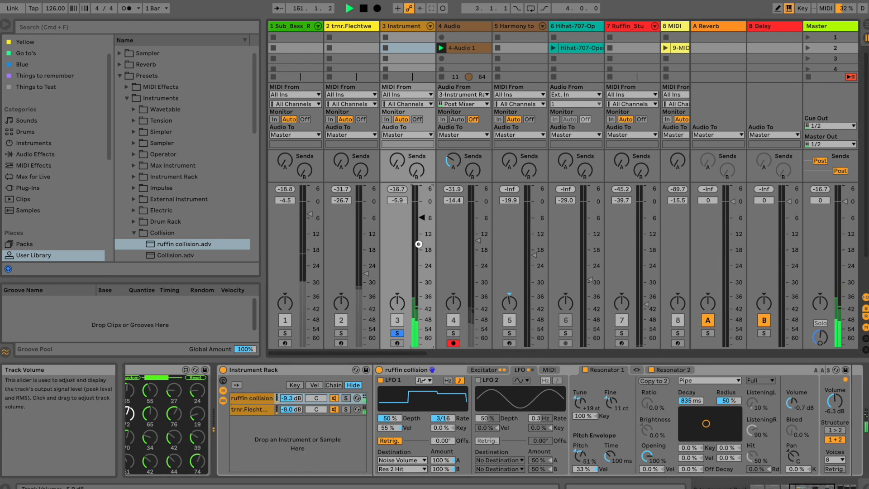
pyautogui.click(820, 487)
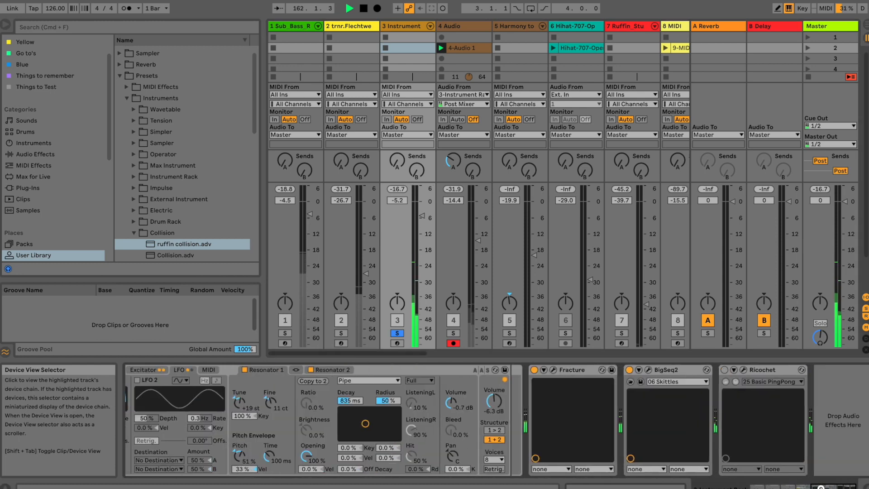
pyautogui.click(629, 370)
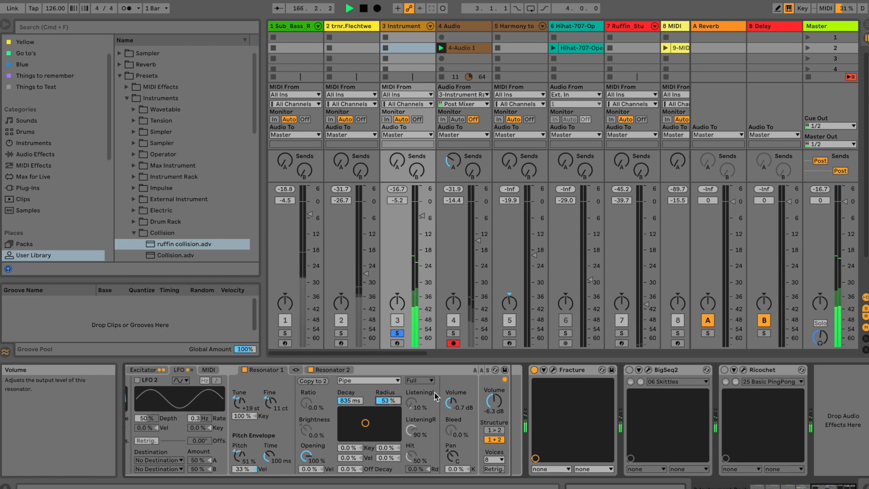
# Try different quality settings for Resonator 1 in ruffin collision.
pyautogui.click(419, 380)
pyautogui.click(416, 400)
pyautogui.click(417, 381)
pyautogui.click(417, 407)
# Show Resonator 2's settings and review its resonance type options.
pyautogui.click(327, 370)
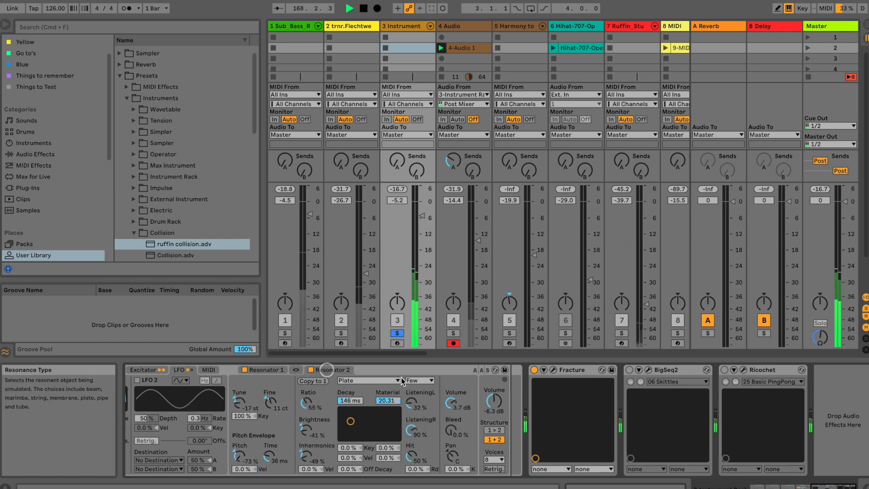
pyautogui.click(383, 380)
pyautogui.click(383, 380)
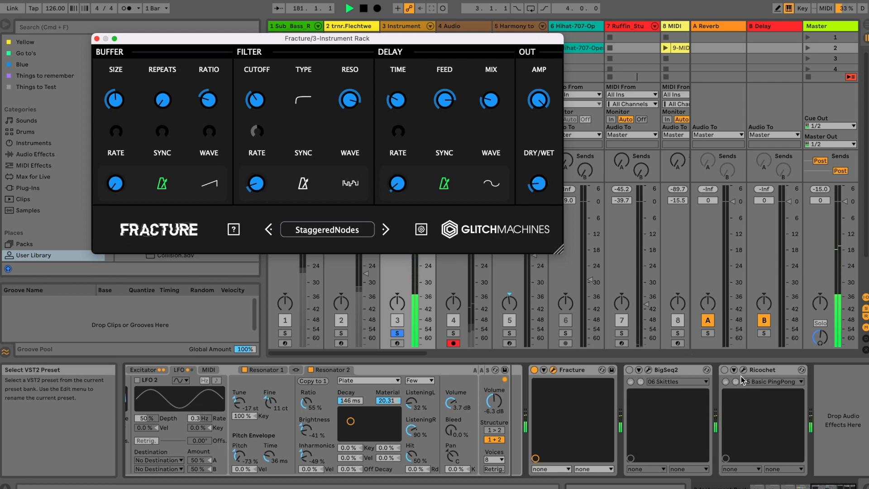
# Activate the Ricochet effect, try its 23 Dilbert preset, and load 18 Jungle Drums.
pyautogui.click(723, 370)
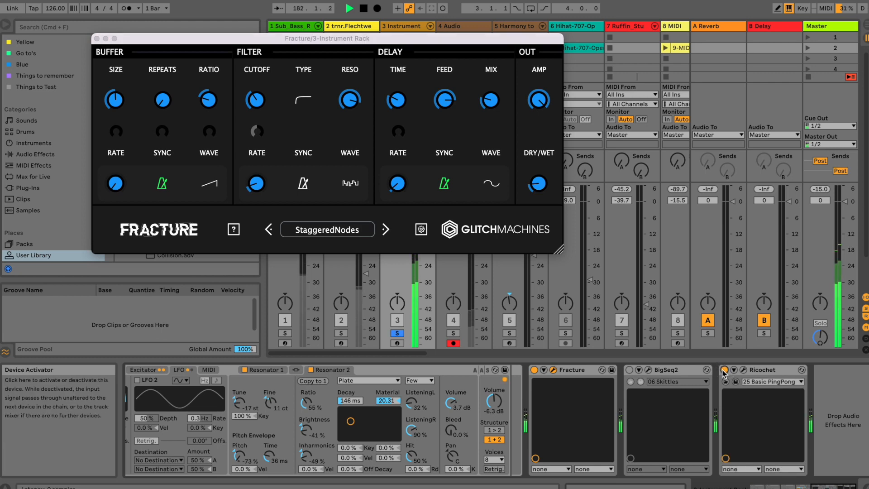
pyautogui.click(755, 381)
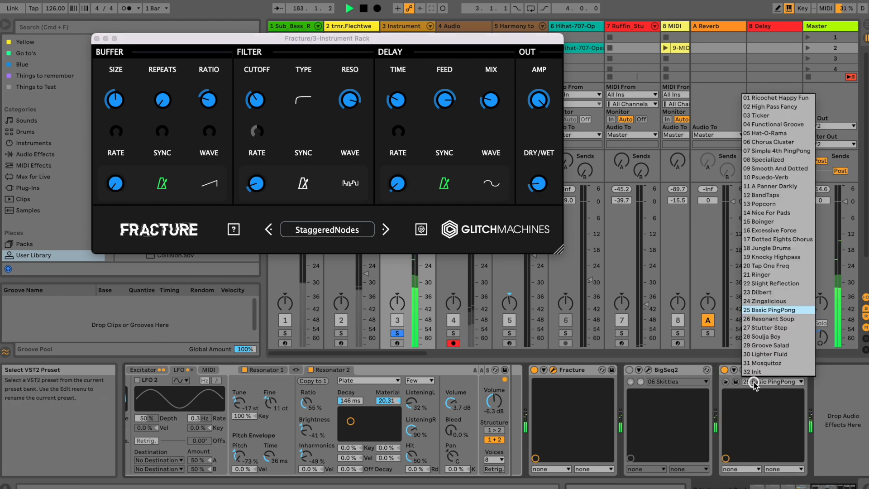
pyautogui.click(756, 293)
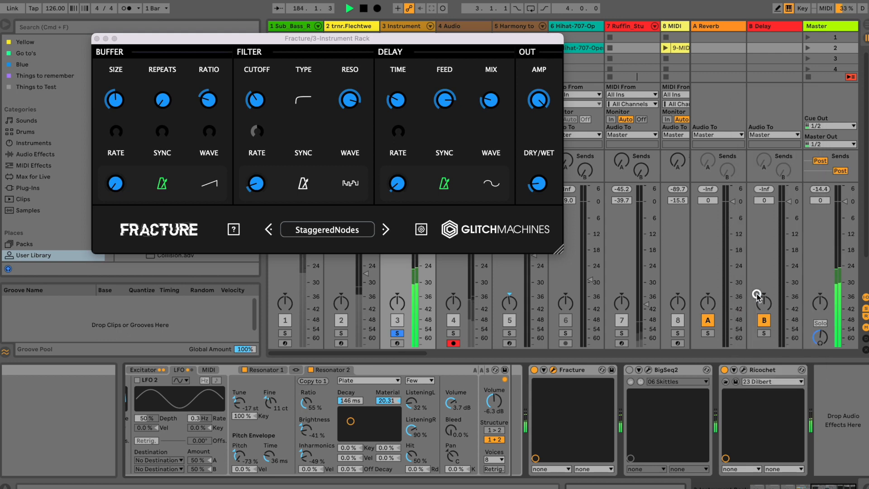
pyautogui.click(757, 381)
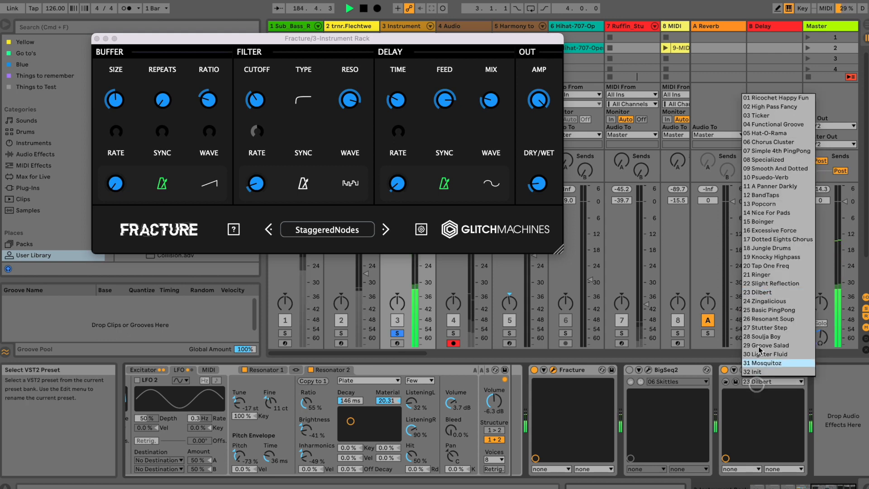
pyautogui.click(764, 248)
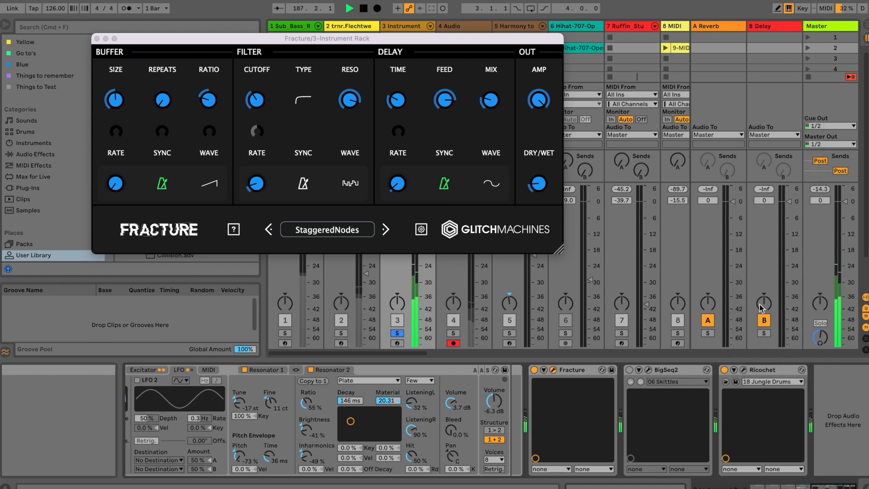
# Lower Ricochet's filter, pre-delay time and grid size, and close the Ricochet and Fracture windows.
pyautogui.click(743, 370)
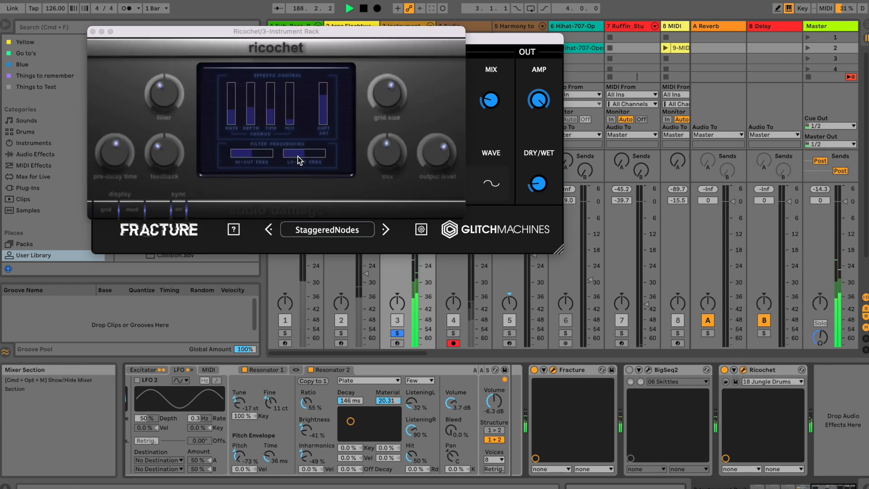
pyautogui.click(160, 102)
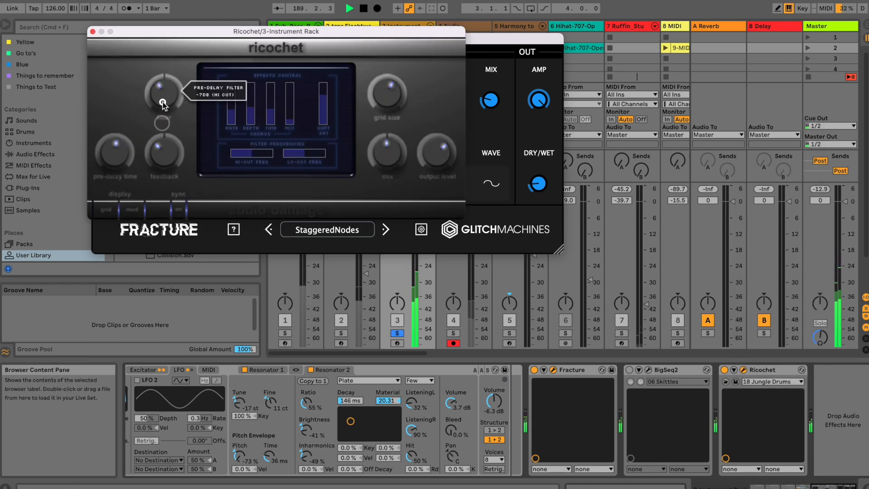
pyautogui.moveTo(120, 160)
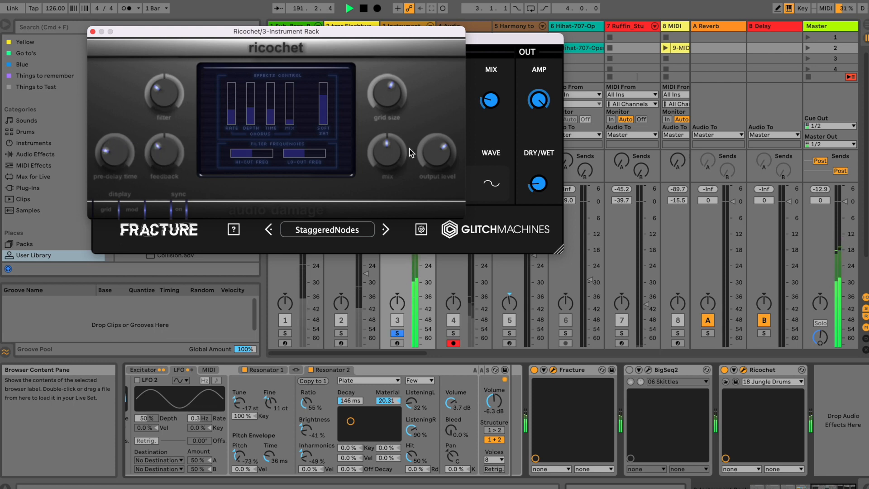
pyautogui.moveTo(390, 90); pyautogui.dragTo(390, 122)
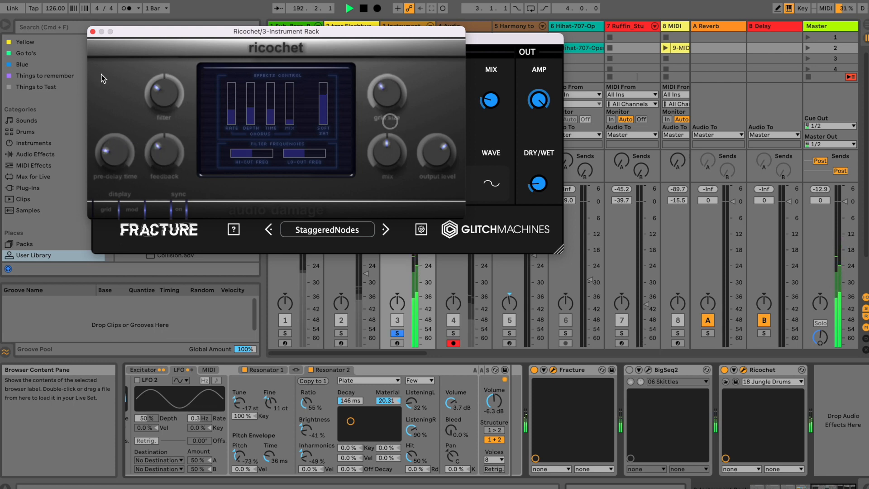
pyautogui.click(92, 31)
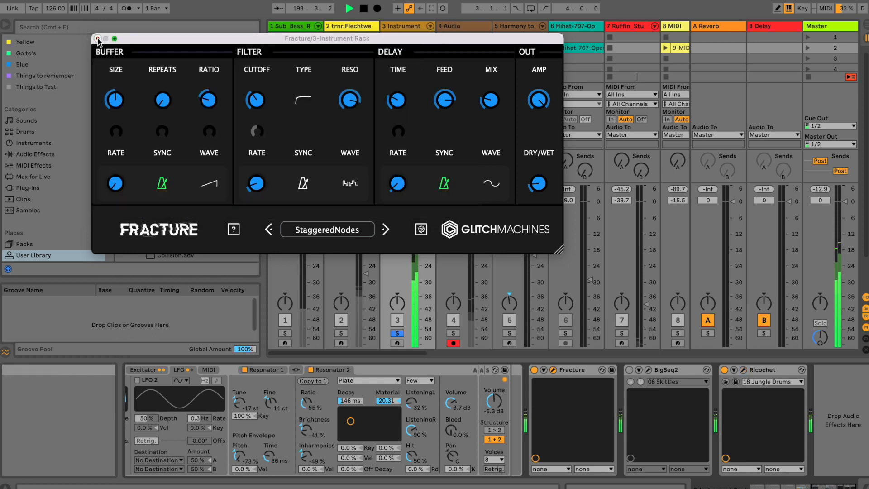
pyautogui.click(98, 39)
# Adjust the timbre modulation amount of trnr.Flechtwerk and lower its rack chain volume to -15.0 dB.
pyautogui.click(808, 485)
pyautogui.click(808, 485)
pyautogui.click(435, 410)
pyautogui.click(566, 401)
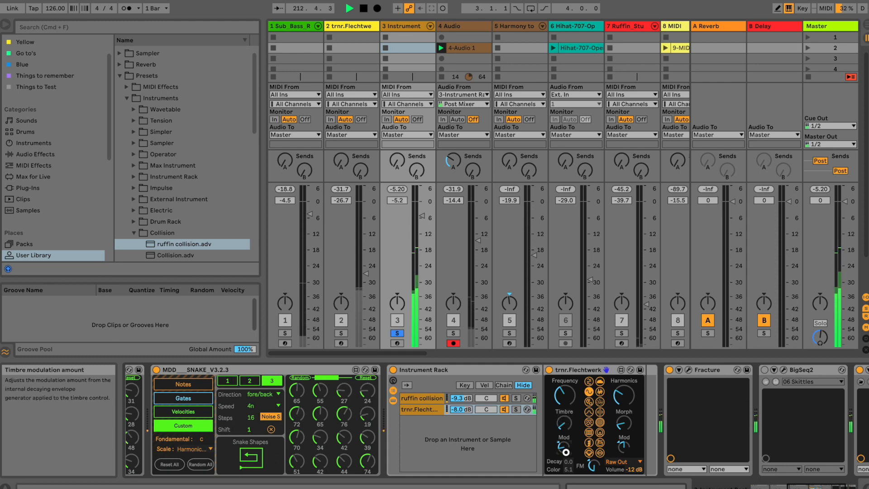
pyautogui.click(464, 410)
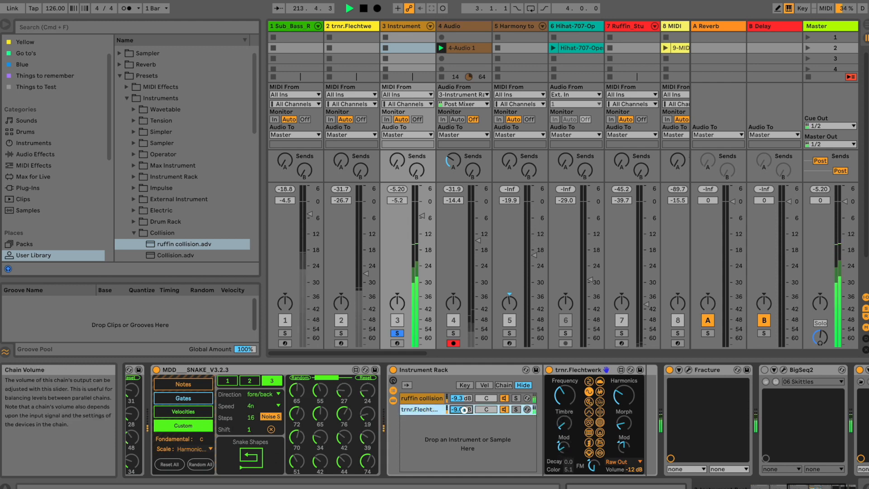
pyautogui.moveTo(464, 410); pyautogui.dragTo(464, 400)
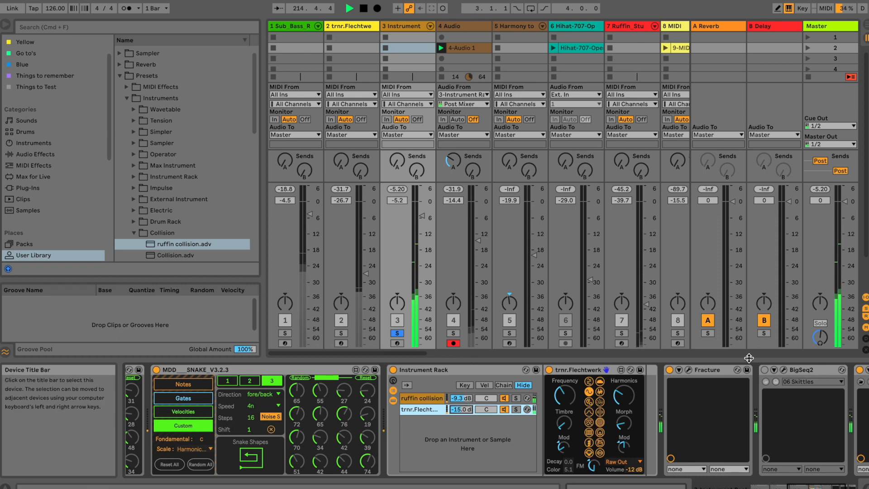
# Switch BigSeq2 back on and adjust the depth of its VCA effect.
pyautogui.click(764, 370)
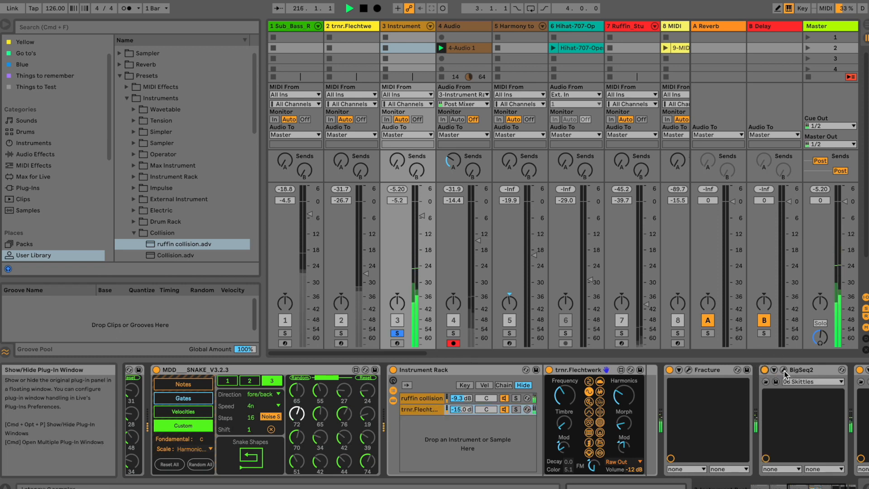
pyautogui.click(784, 372)
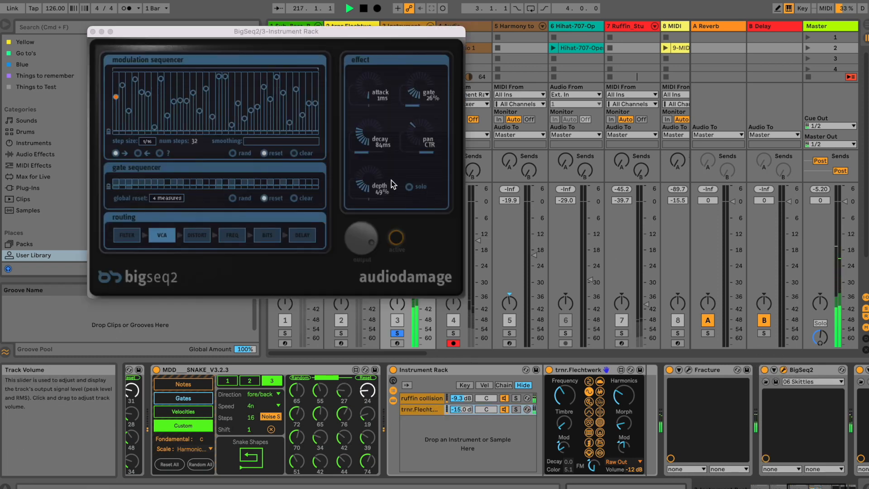
pyautogui.moveTo(373, 187); pyautogui.dragTo(371, 170)
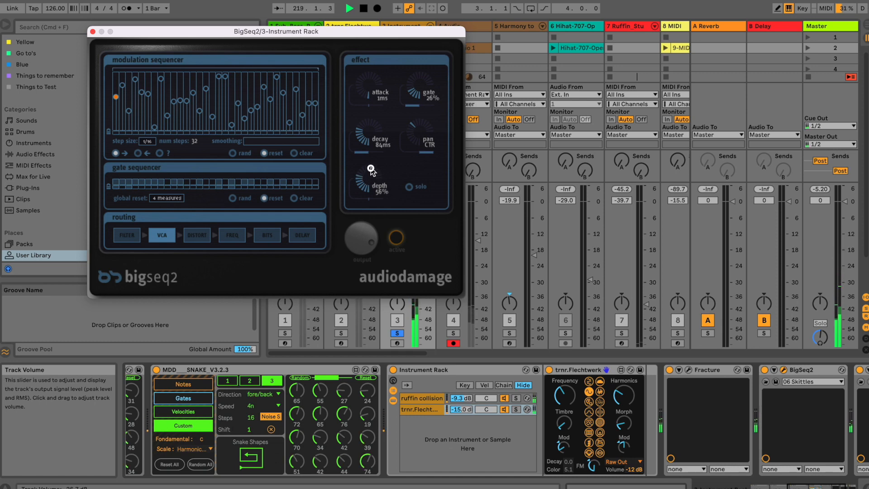
pyautogui.moveTo(371, 170); pyautogui.dragTo(374, 243)
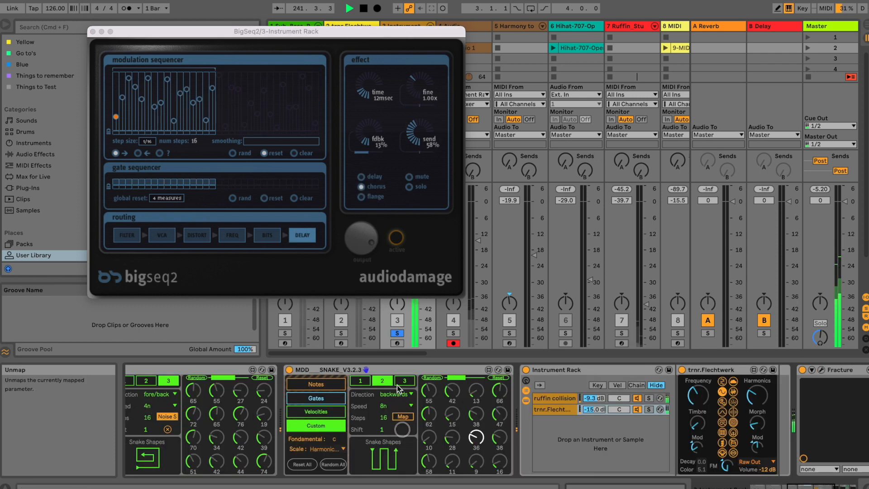
# Map custom sequencer 1 of the MDD Snake device to BigSeq2's delay time.
pyautogui.click(398, 383)
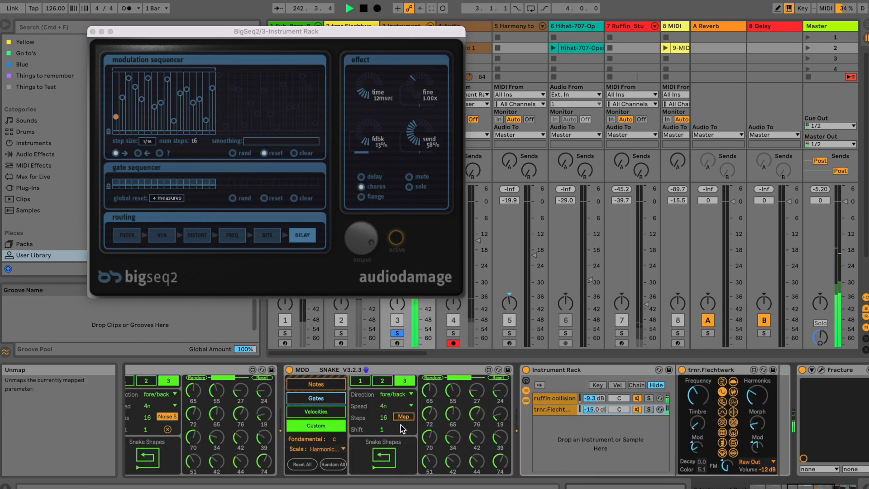
pyautogui.click(405, 416)
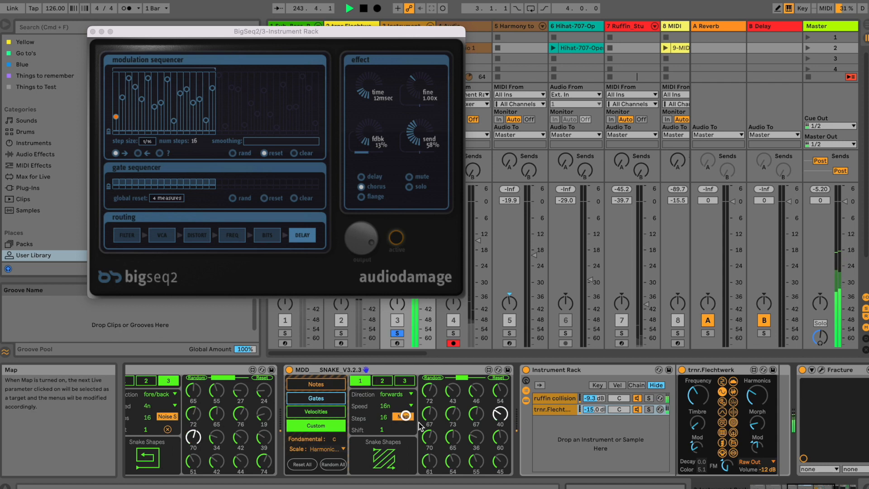
pyautogui.click(799, 487)
pyautogui.moveTo(799, 487); pyautogui.dragTo(805, 487)
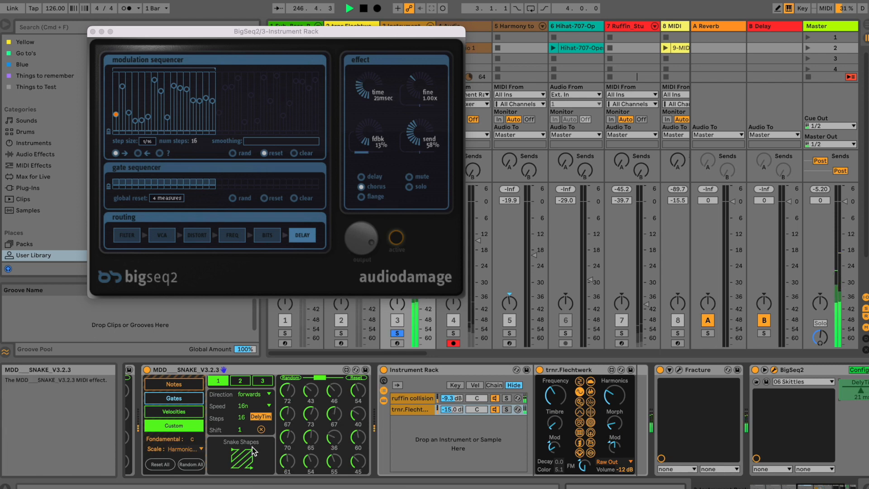
# Give Snake's custom sequencer 1 the spiral snake shape and set its speed to 8n.
pyautogui.click(249, 460)
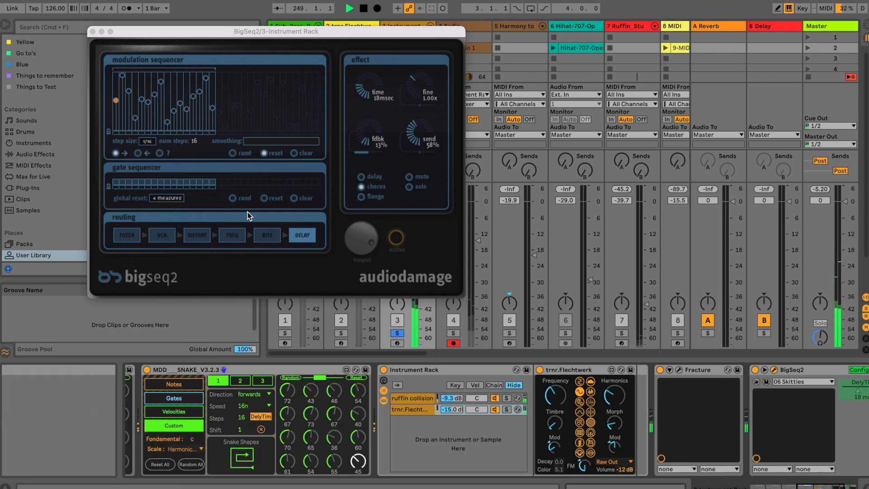
pyautogui.click(260, 408)
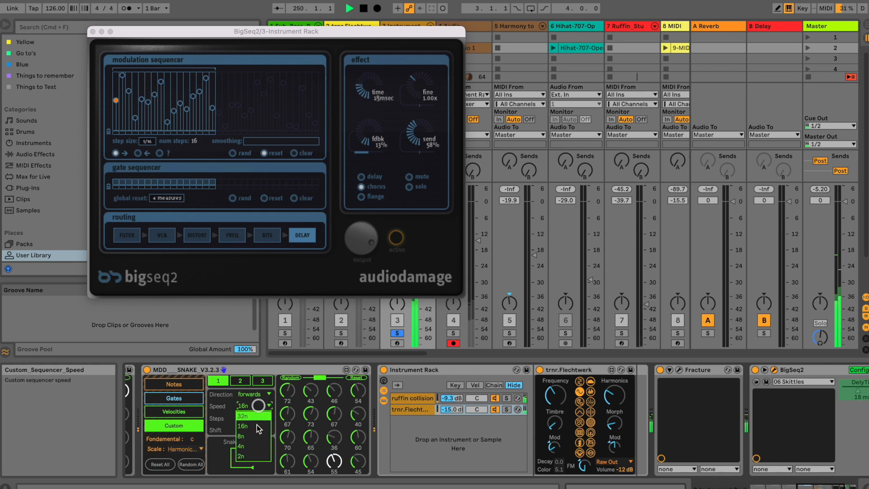
pyautogui.click(252, 432)
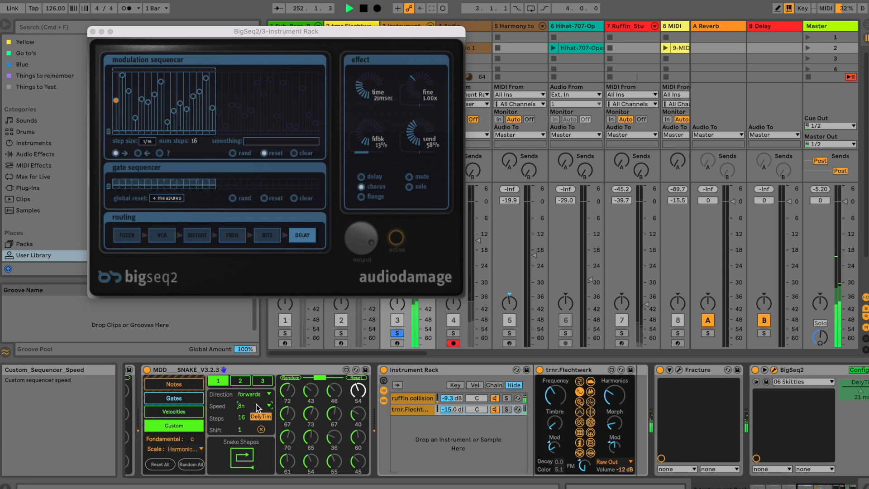
# Set BigSeq2's delay feedback to 15% and fine to 0.65x, and close its window.
pyautogui.moveTo(369, 142)
pyautogui.mouseDown()
pyautogui.moveTo(374, 72)
pyautogui.moveTo(375, 139)
pyautogui.mouseUp()
pyautogui.moveTo(418, 90); pyautogui.dragTo(416, 100)
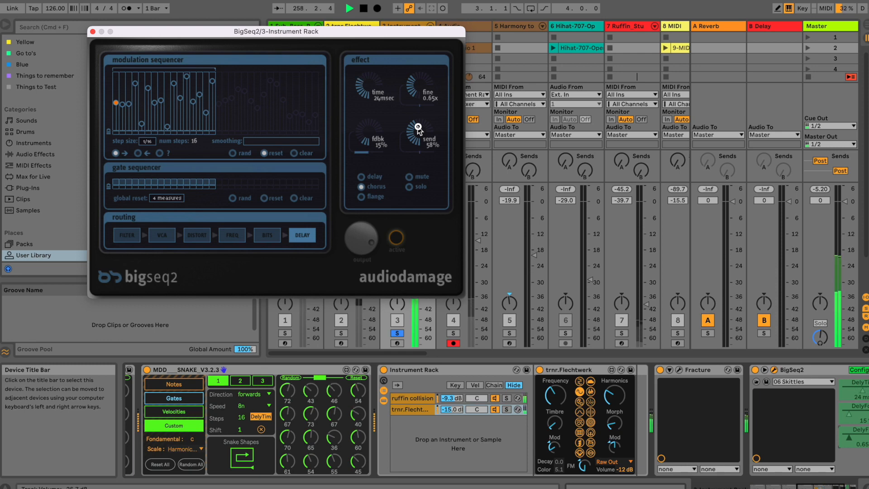
pyautogui.click(93, 31)
# Adjust the volume of track 3 Instrument and set ruffin collision's LFO 1 waveform to square.
pyautogui.moveTo(420, 216); pyautogui.dragTo(419, 215)
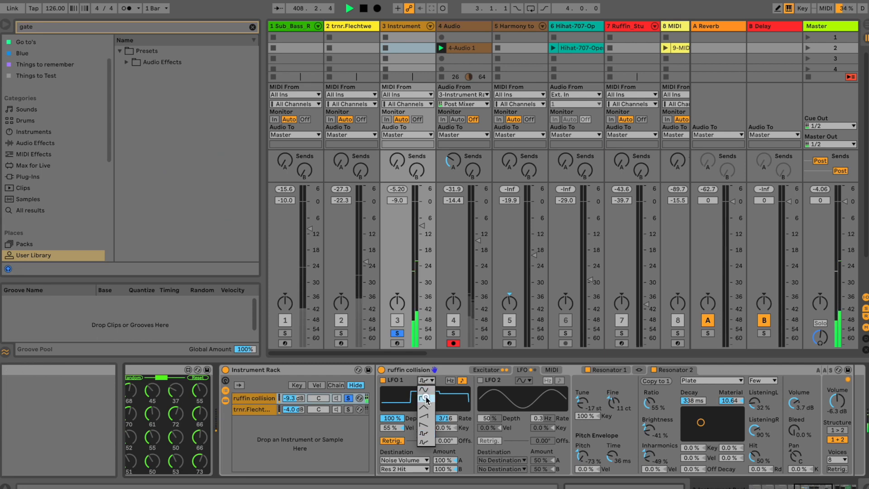
pyautogui.click(427, 391)
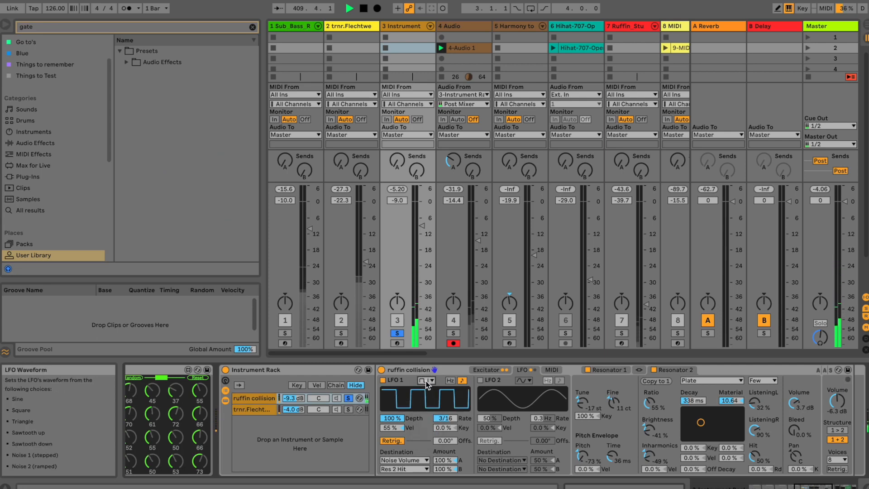
# Set ruffin collision's LFO 1 to a square wave with 35% depth, a 3/8 rate and 59% key modulation.
pyautogui.moveTo(399, 418); pyautogui.dragTo(400, 423)
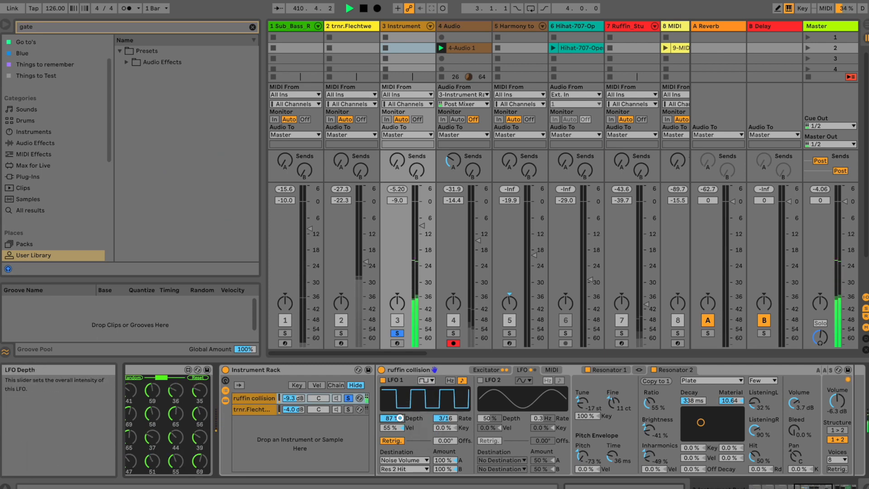
pyautogui.moveTo(399, 418); pyautogui.dragTo(400, 421)
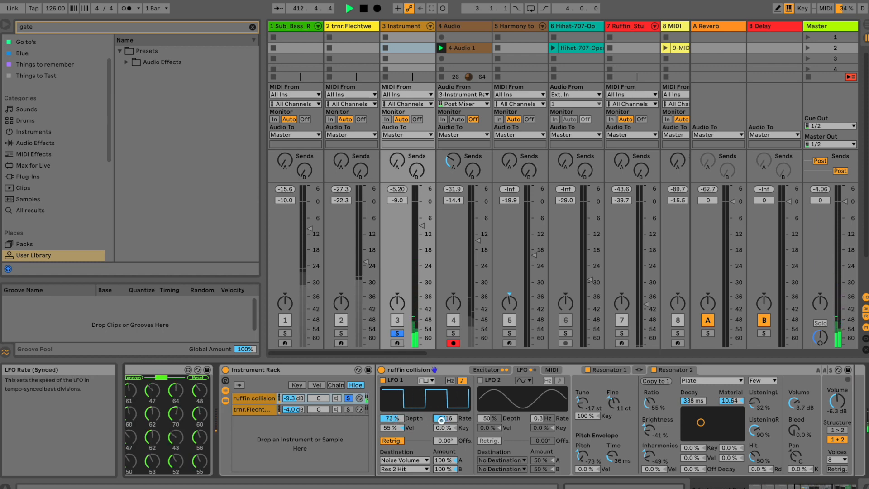
pyautogui.scroll(7, 441, 420)
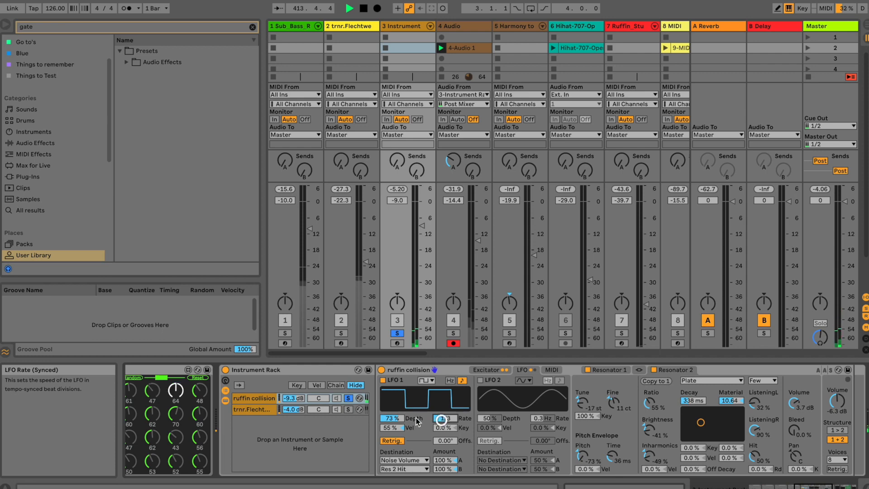
pyautogui.scroll(-6, 402, 419)
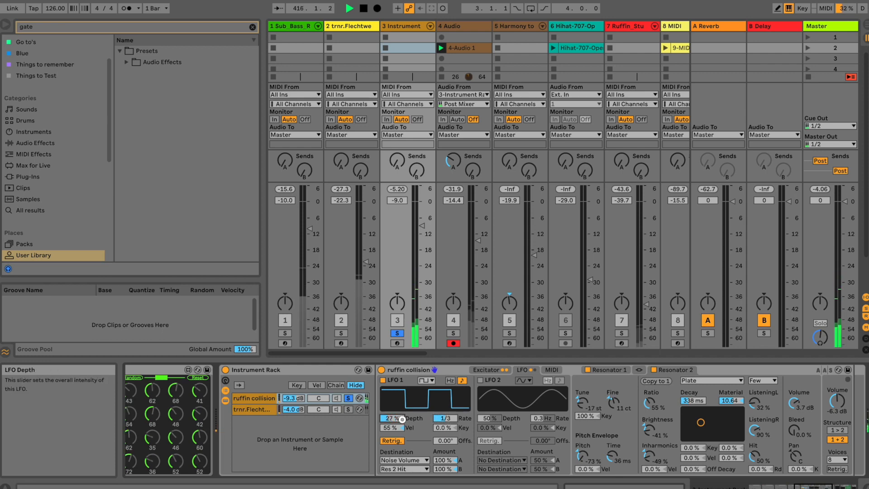
pyautogui.scroll(-4, 402, 419)
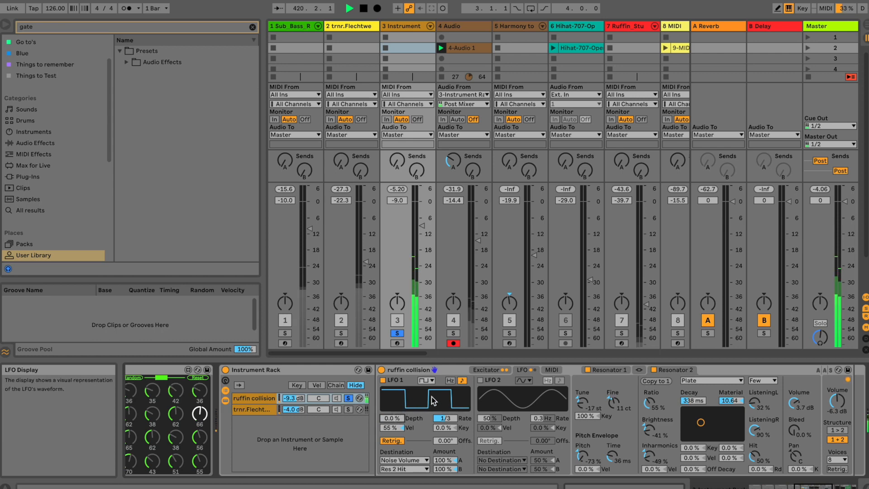
pyautogui.moveTo(440, 419); pyautogui.dragTo(440, 425)
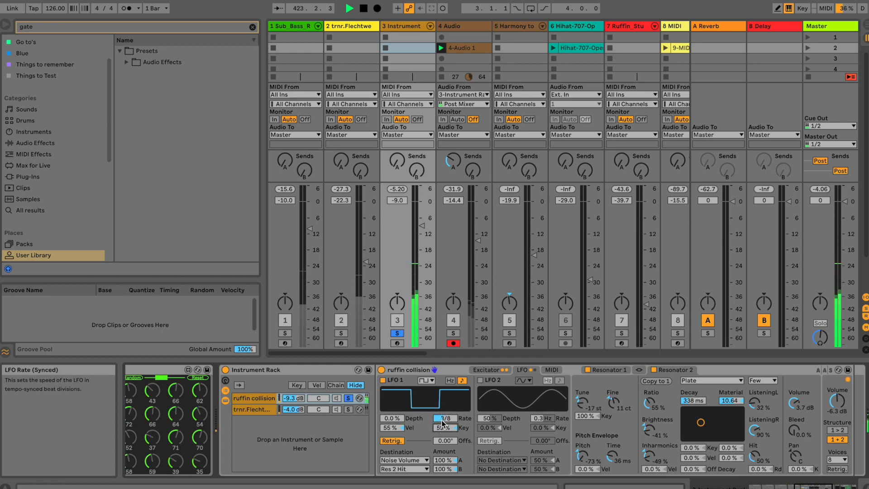
pyautogui.click(424, 381)
pyautogui.click(424, 398)
pyautogui.moveTo(397, 421); pyautogui.dragTo(397, 420)
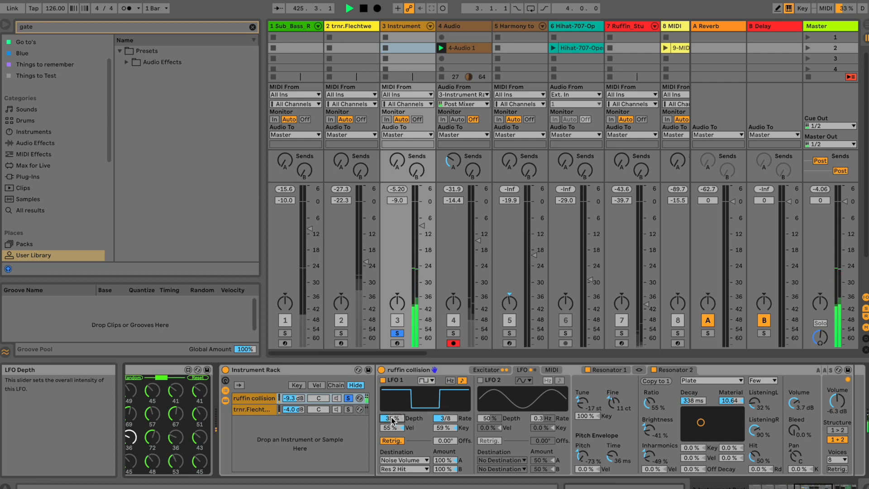
# Clear the chain solo in the Instrument Rack and lower the trnr.Flechtwerk chain volume to -20.0 dB.
pyautogui.click(346, 411)
pyautogui.click(346, 410)
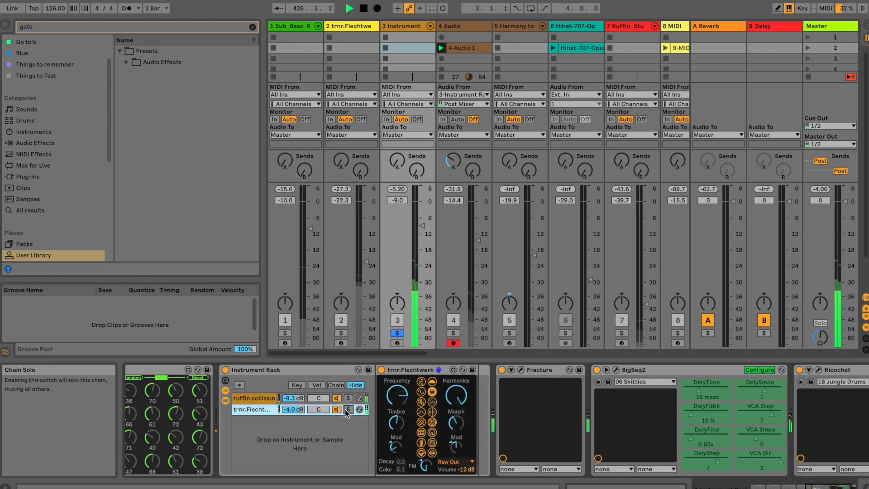
pyautogui.moveTo(296, 411); pyautogui.dragTo(295, 409)
# Leave BigSeq2's configure mode, then unsolo track 3 Instrument and raise its volume to -3.0 dB.
pyautogui.moveTo(419, 233); pyautogui.dragTo(418, 227)
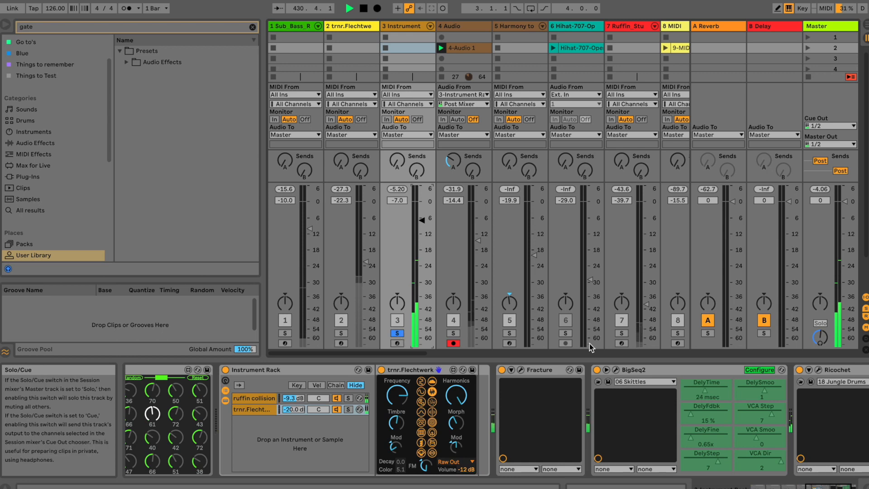
pyautogui.click(748, 372)
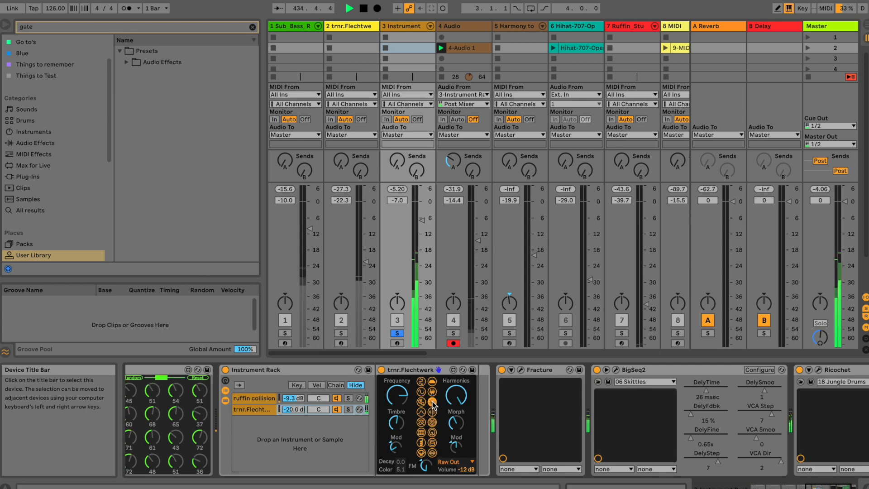
pyautogui.click(397, 333)
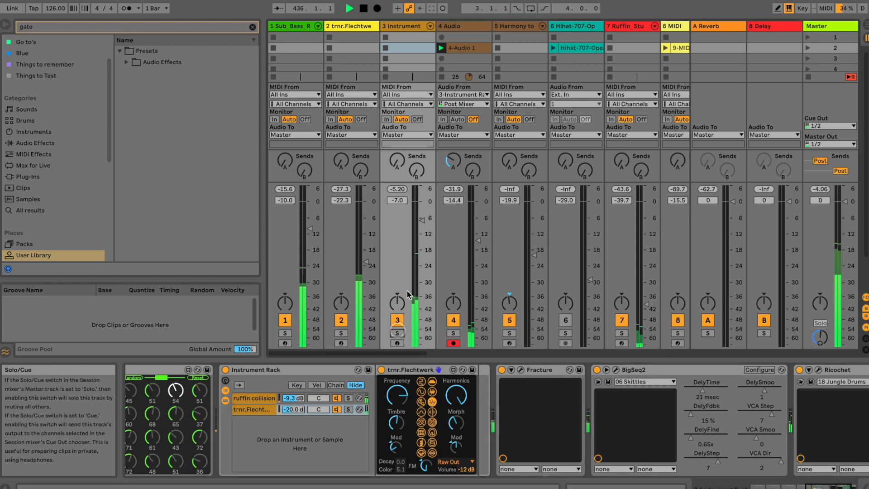
pyautogui.moveTo(421, 233); pyautogui.dragTo(419, 220)
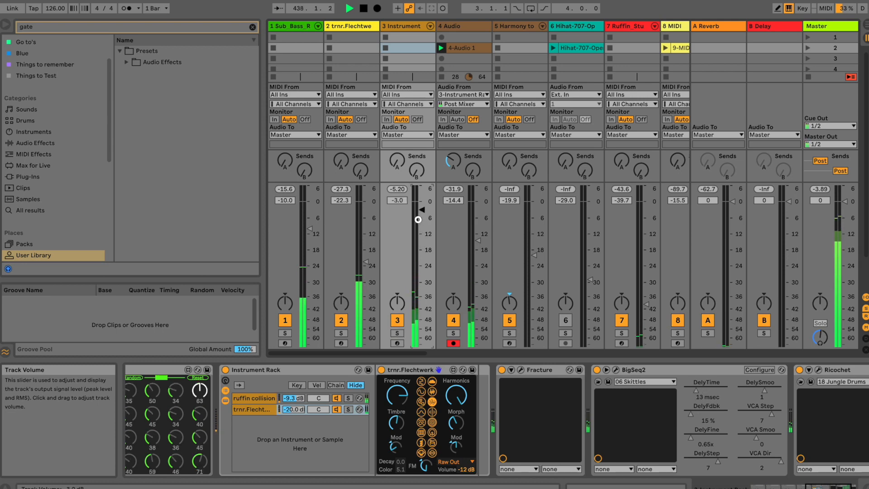
# Compare the mix with track 3 Instrument muted and unmuted, then deactivate track 4 Audio and set track 3's volume to -1.7 dB.
pyautogui.click(397, 320)
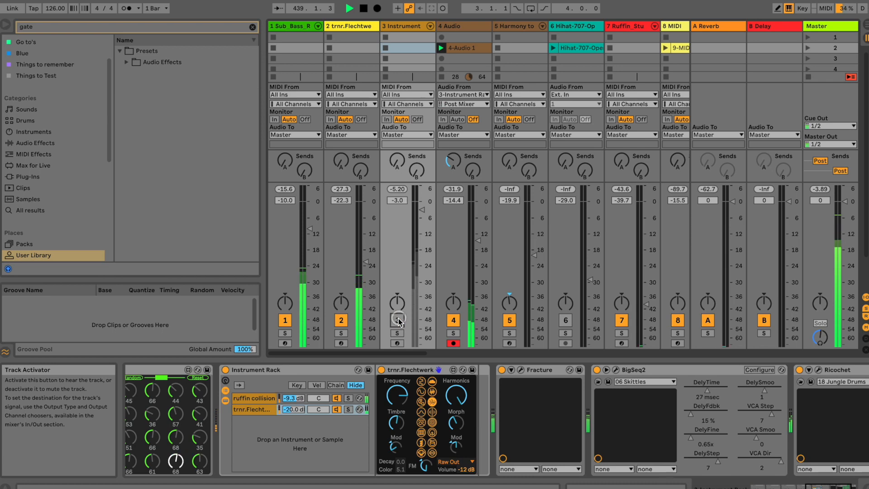
pyautogui.click(398, 320)
pyautogui.click(453, 320)
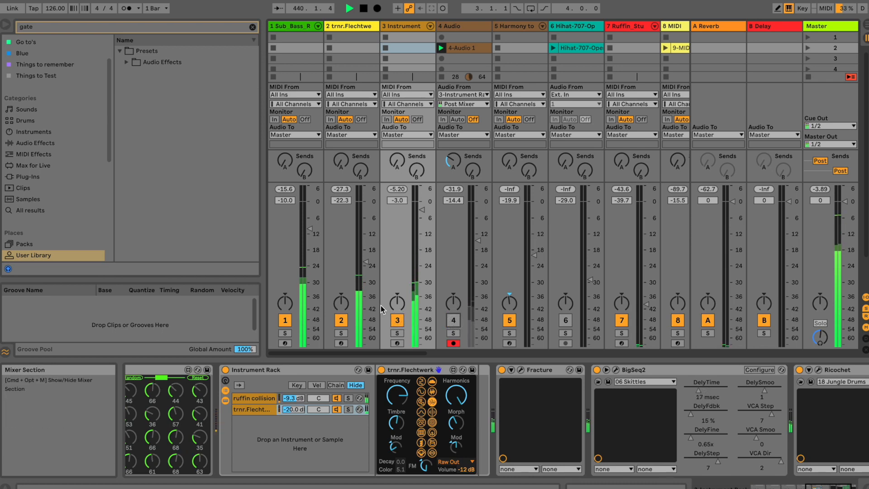
pyautogui.moveTo(421, 209); pyautogui.dragTo(421, 206)
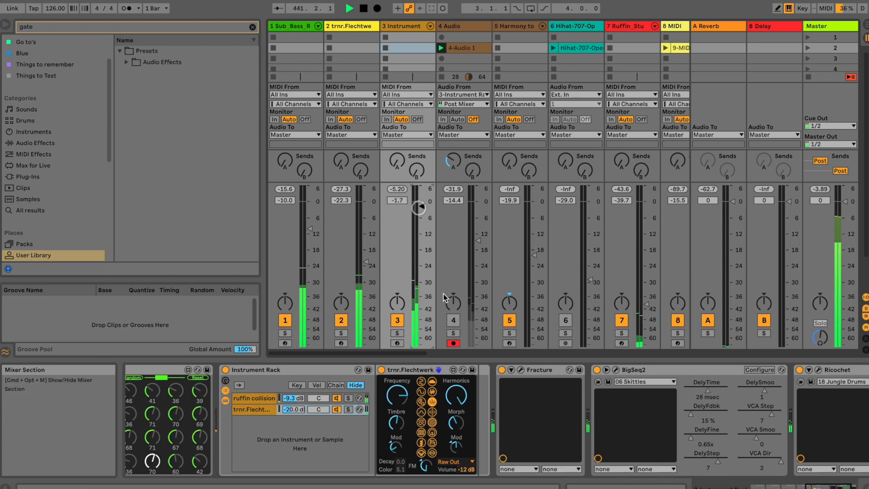
# Solo track 4 Audio briefly, then start recording a new clip in its third slot.
pyautogui.click(455, 333)
pyautogui.click(454, 334)
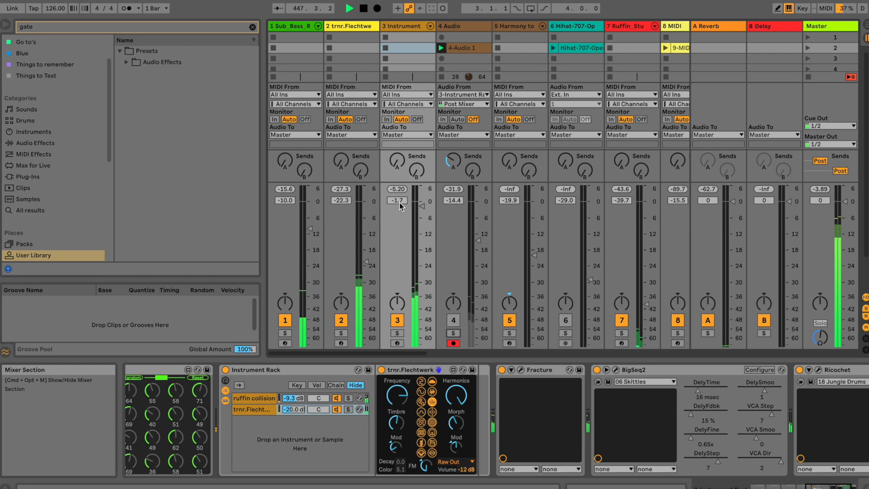
pyautogui.click(441, 59)
# Show the devices of track 3 Instrument and audition several synthesis models in trnr.Flechtwerk while recording.
pyautogui.click(416, 30)
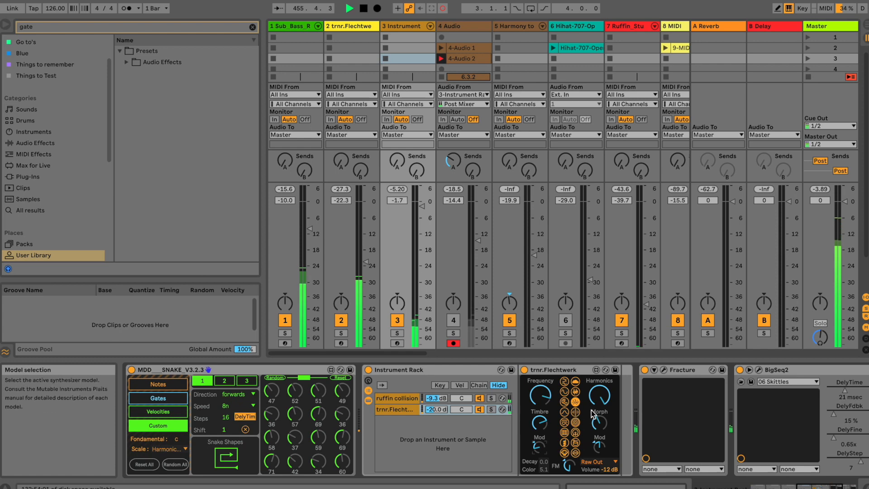
pyautogui.click(574, 412)
pyautogui.click(576, 423)
pyautogui.click(575, 412)
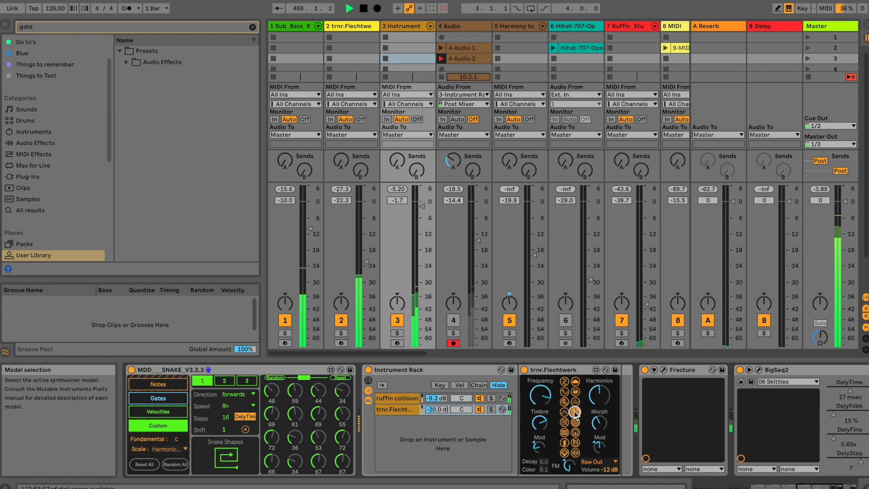
pyautogui.click(575, 432)
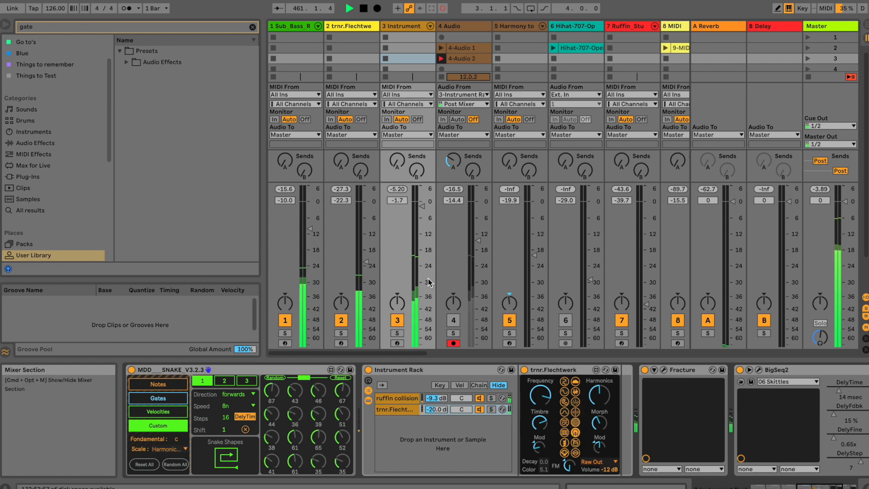
pyautogui.click(575, 441)
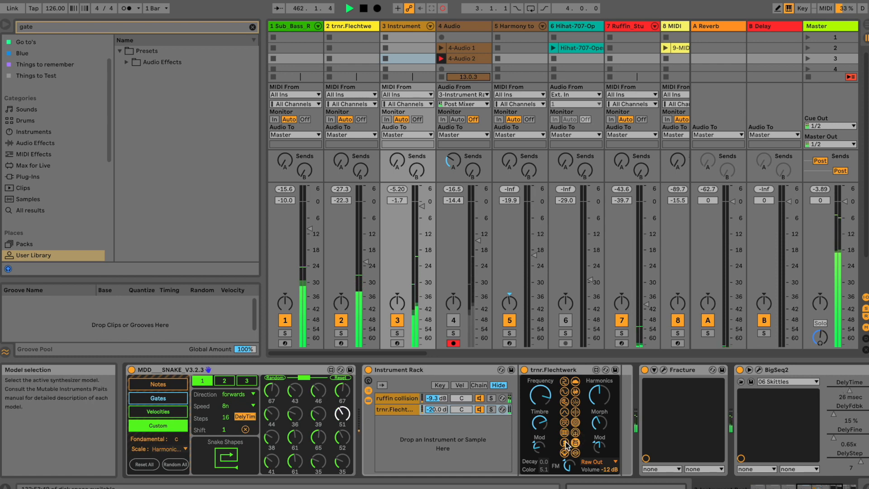
pyautogui.click(572, 453)
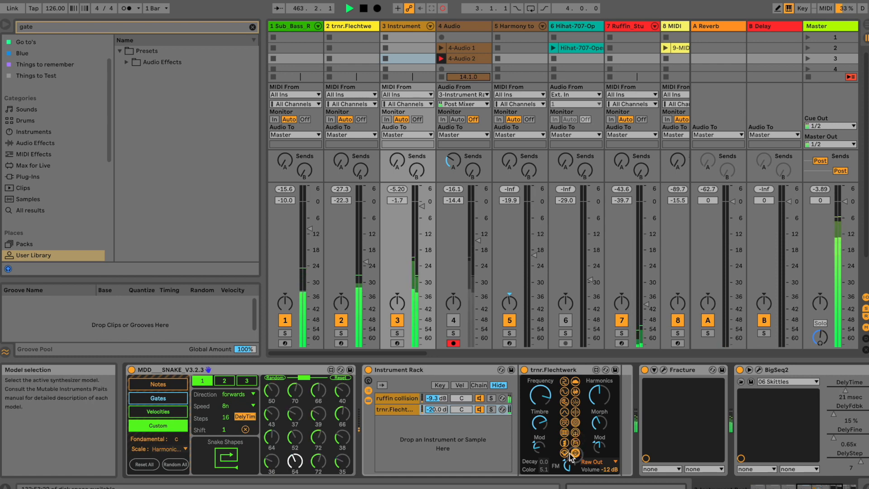
pyautogui.click(565, 453)
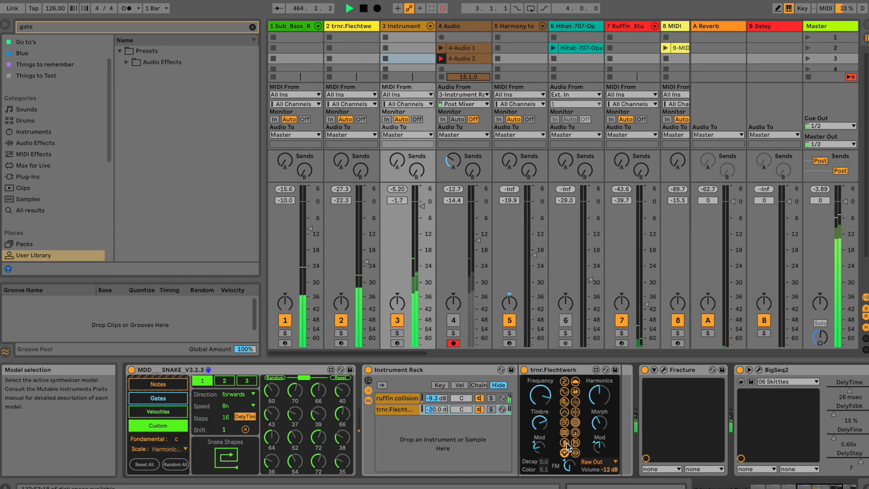
pyautogui.click(566, 433)
# Try ruffin collision's LFO 1 with a triangle waveform, 64% depth and a 5/16 rate.
pyautogui.click(397, 398)
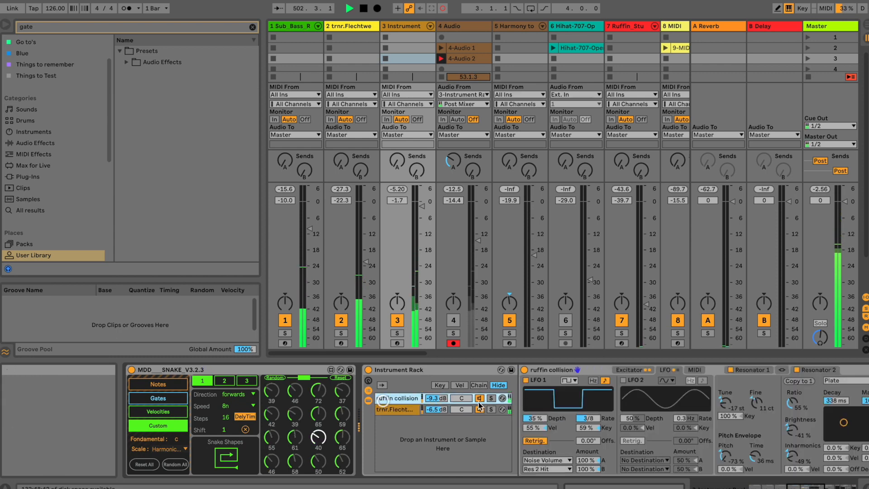
pyautogui.click(569, 380)
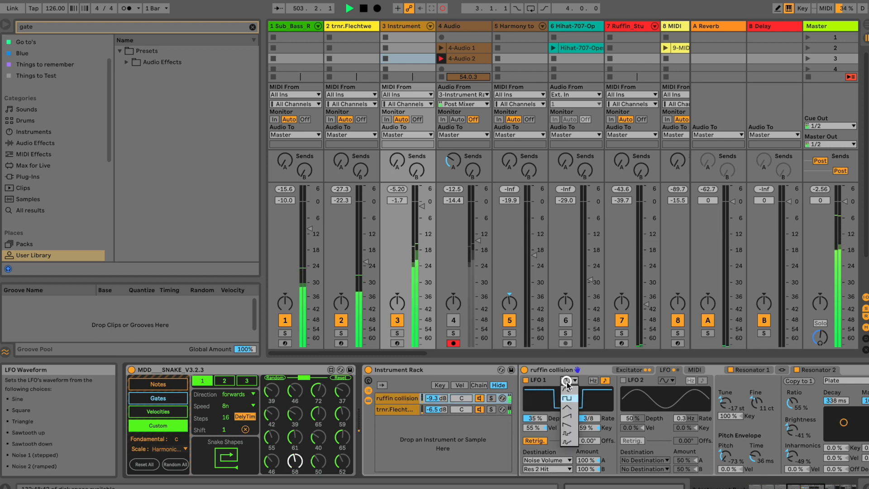
pyautogui.click(569, 406)
pyautogui.moveTo(536, 421); pyautogui.dragTo(536, 419)
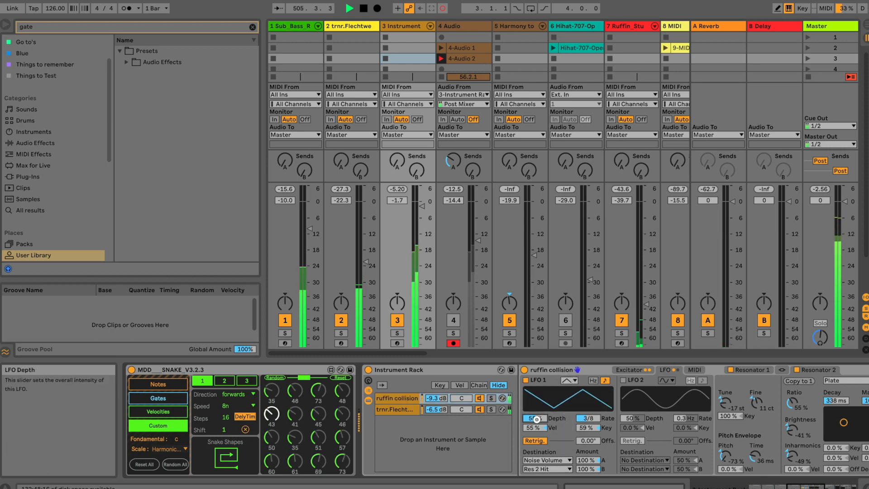
pyautogui.moveTo(584, 419); pyautogui.dragTo(542, 422)
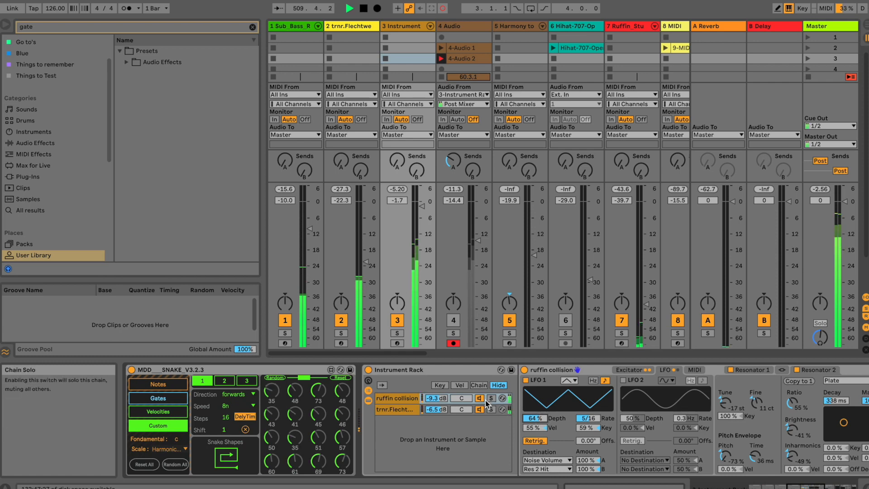
# Change ruffin collision's LFO 1 to the sawtooth down waveform with 15% depth and a rate of 3.
pyautogui.click(569, 380)
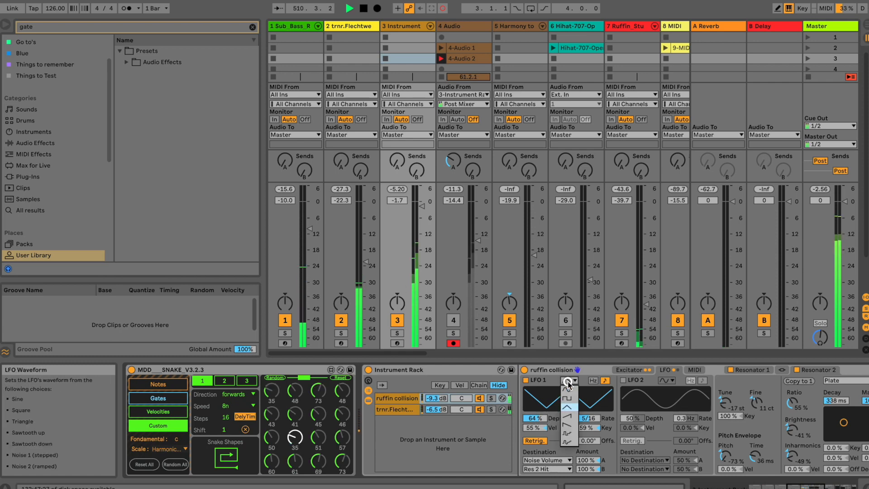
pyautogui.click(569, 429)
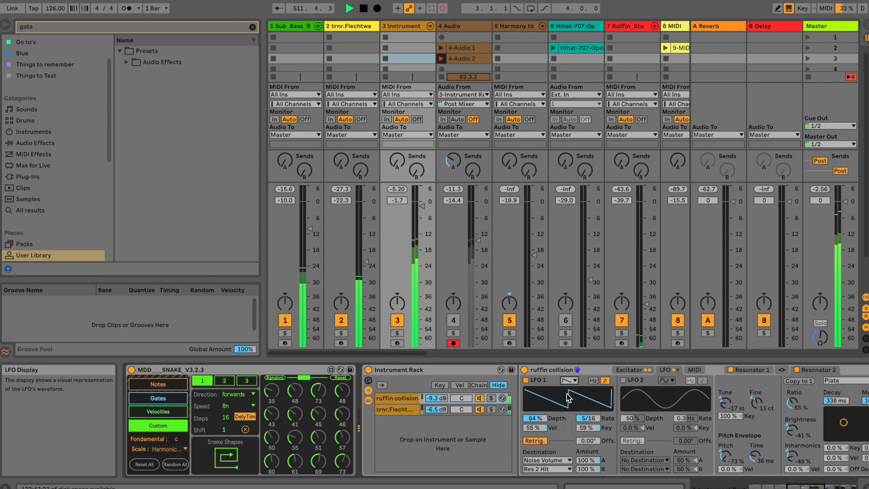
pyautogui.moveTo(552, 419); pyautogui.dragTo(595, 419)
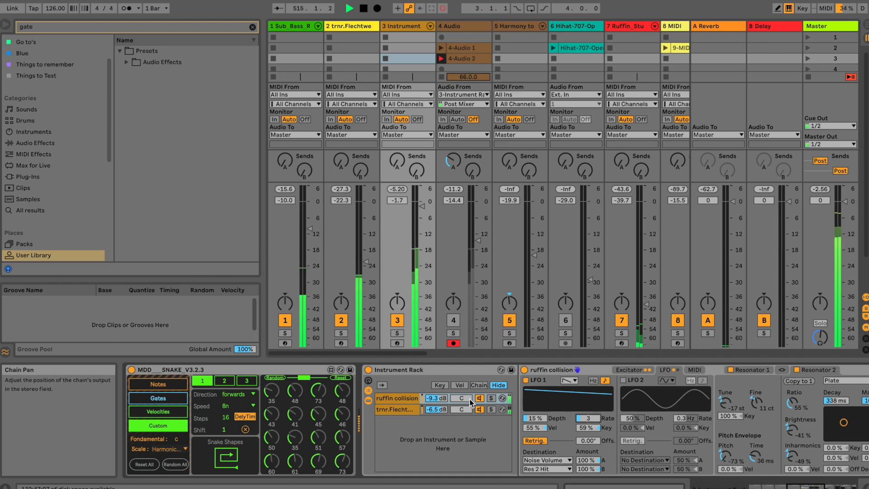
# Lower the ruffin collision chain's volume in the Instrument Rack to about -15.6 dB.
pyautogui.moveTo(443, 397); pyautogui.dragTo(443, 401)
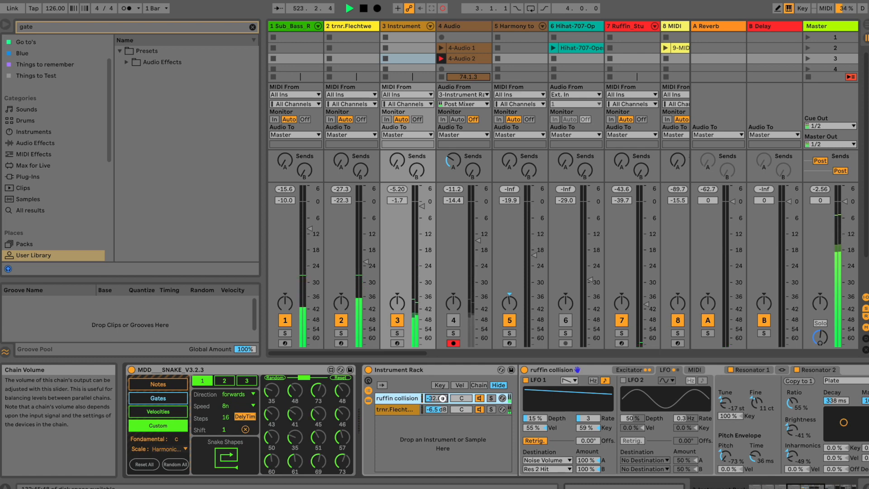
pyautogui.moveTo(442, 395); pyautogui.dragTo(442, 399)
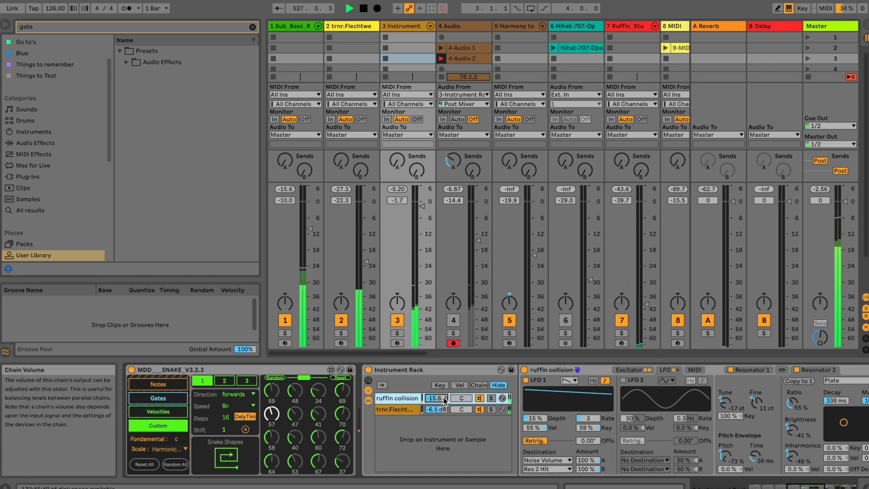
pyautogui.moveTo(441, 399); pyautogui.dragTo(456, 397)
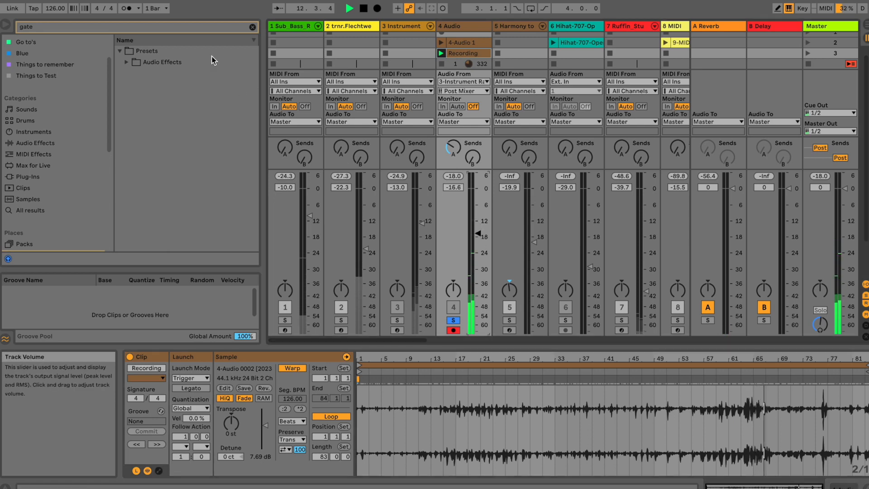
# Clear the browser search and set track 4's Phaser to 569 Hz frequency, 0.83 feedback, 25.4% envelope amount, 1 pole and Space mode.
pyautogui.click(252, 27)
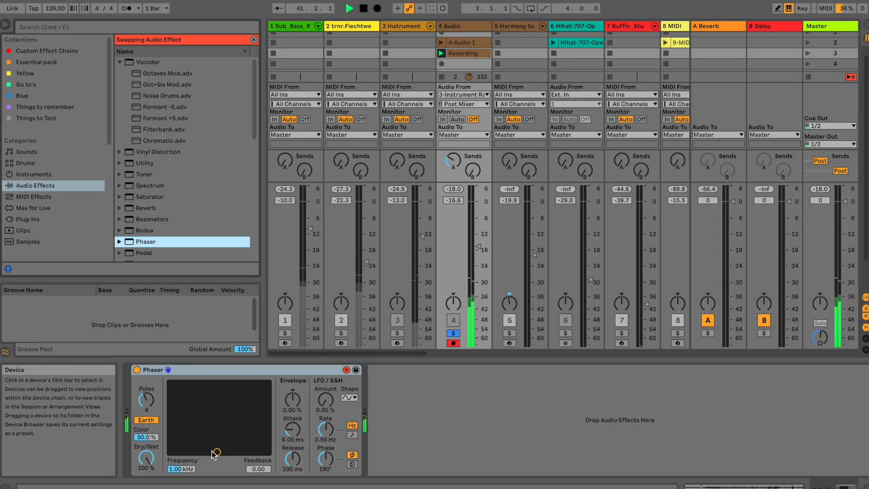
pyautogui.moveTo(215, 453); pyautogui.dragTo(207, 421)
pyautogui.moveTo(292, 399); pyautogui.dragTo(292, 395)
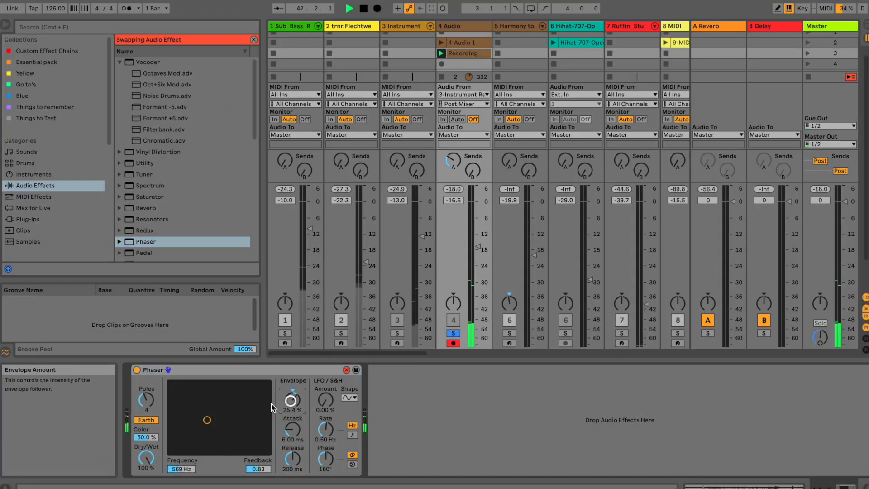
pyautogui.moveTo(145, 399); pyautogui.dragTo(145, 412)
pyautogui.click(146, 420)
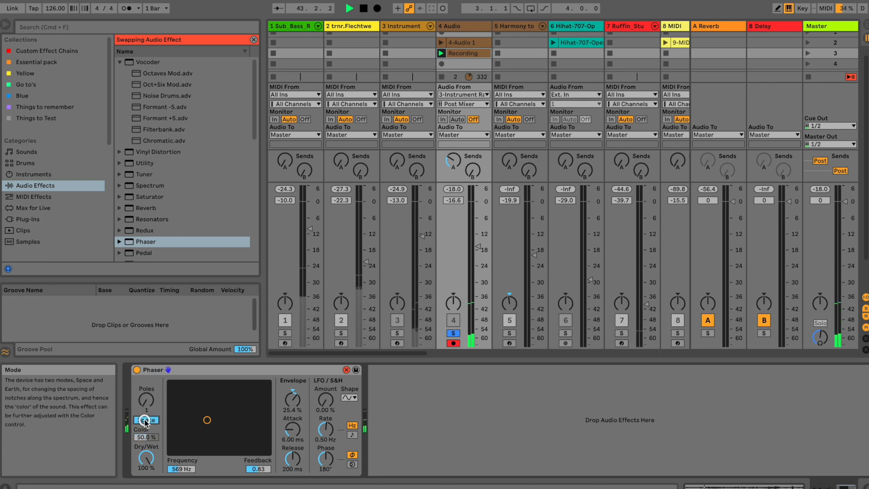
# Set track 4's Phaser to 883 Hz frequency and 0.91 feedback, with a random LFO shape at 62.7% amount.
pyautogui.moveTo(207, 420); pyautogui.dragTo(211, 415)
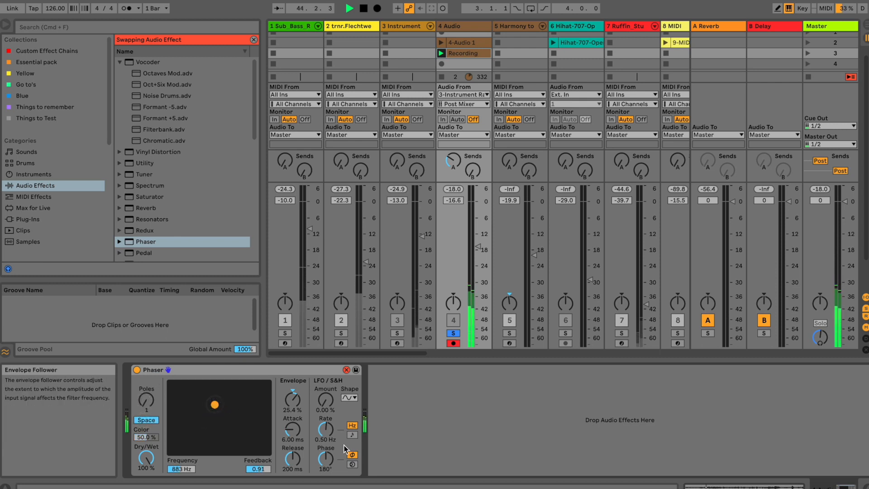
pyautogui.moveTo(326, 400); pyautogui.dragTo(326, 390)
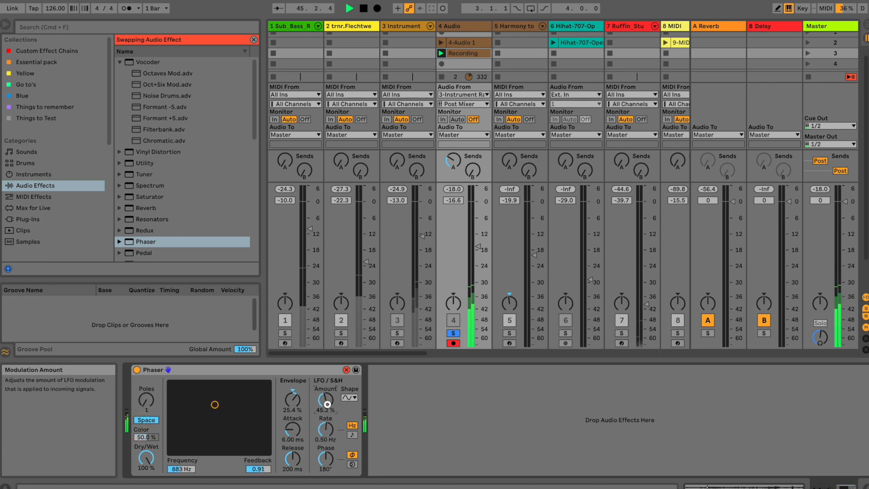
pyautogui.click(349, 398)
pyautogui.click(345, 408)
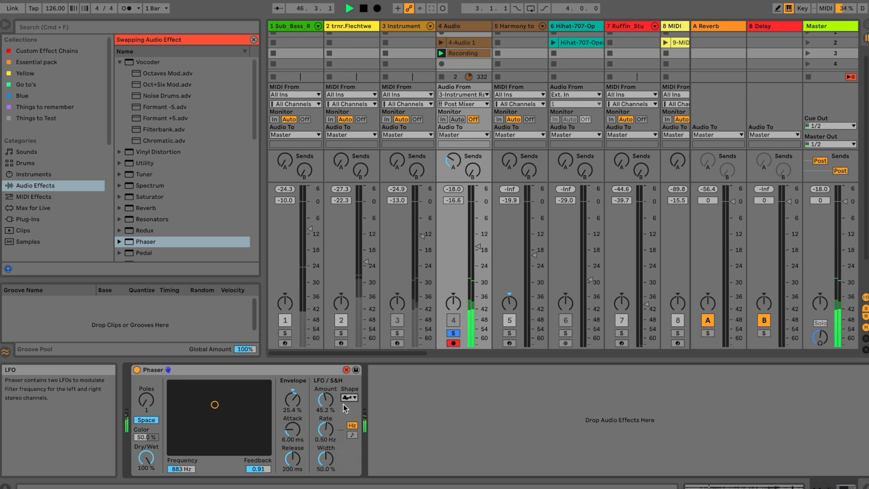
pyautogui.moveTo(327, 398); pyautogui.dragTo(327, 395)
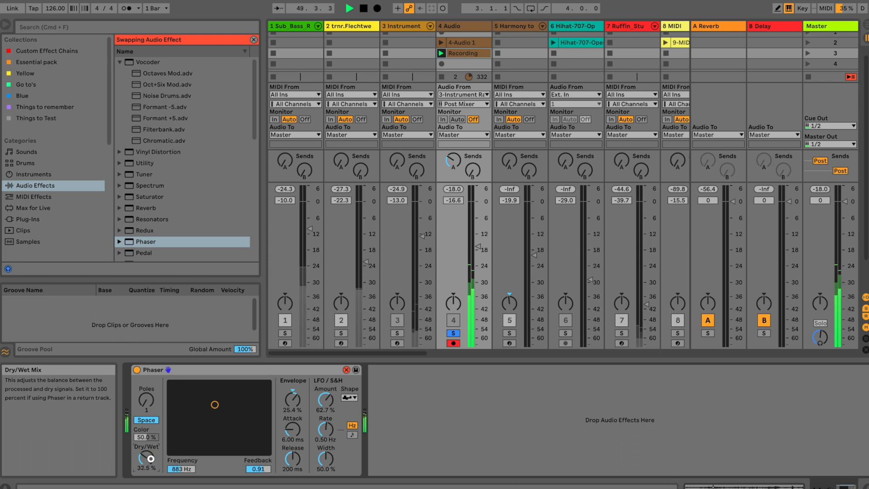
# Set the Phaser to 28.6% dry/wet, 70.6% width, tempo-synced 1/2 rate and 36.5% envelope, and raise track 4's volume to about -11.4 dB.
pyautogui.click(137, 370)
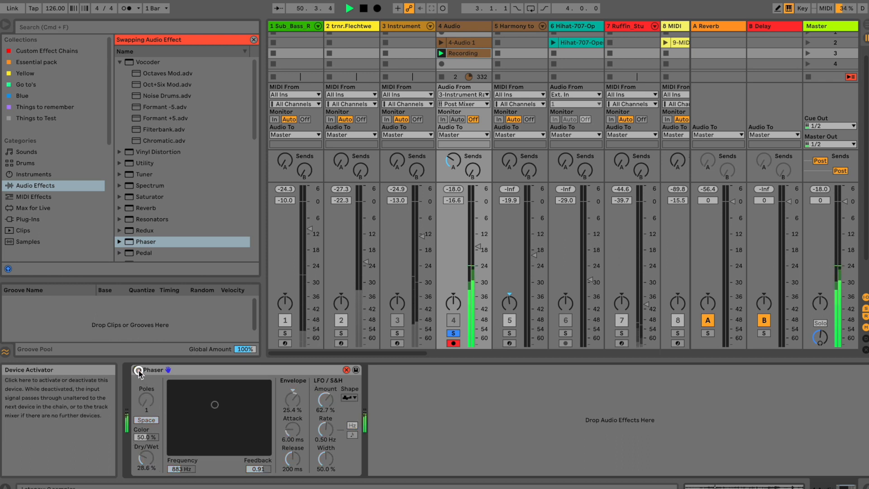
pyautogui.click(137, 370)
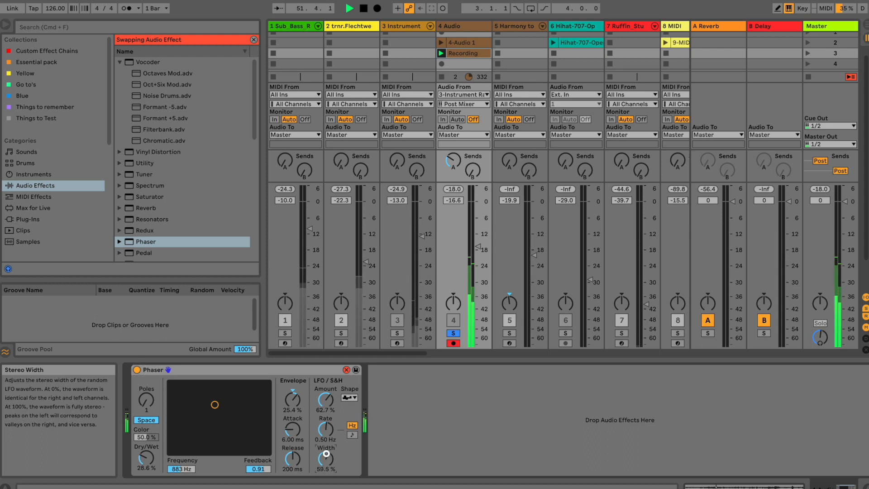
pyautogui.moveTo(330, 430); pyautogui.dragTo(330, 426)
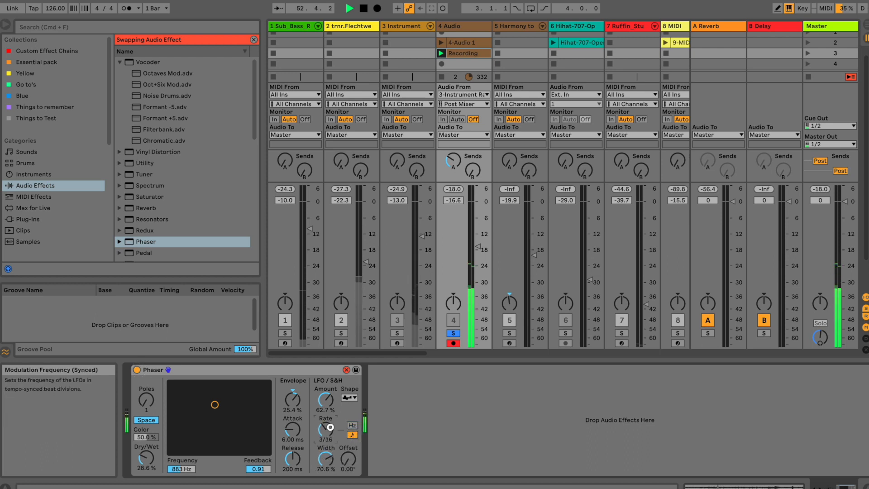
pyautogui.moveTo(296, 399); pyautogui.dragTo(296, 397)
pyautogui.moveTo(476, 246); pyautogui.dragTo(475, 245)
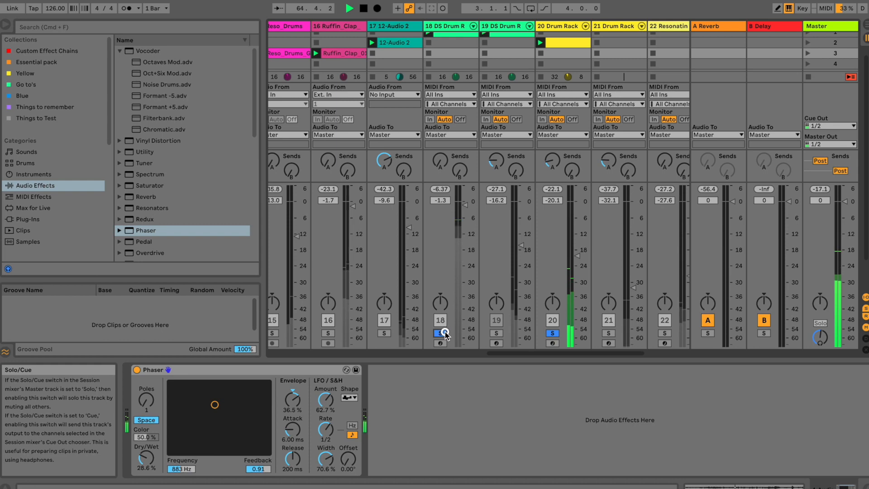
# Solo tracks 18, 21 and 22 and show the DS Kick pad in track 18's drum rack.
pyautogui.click(444, 333)
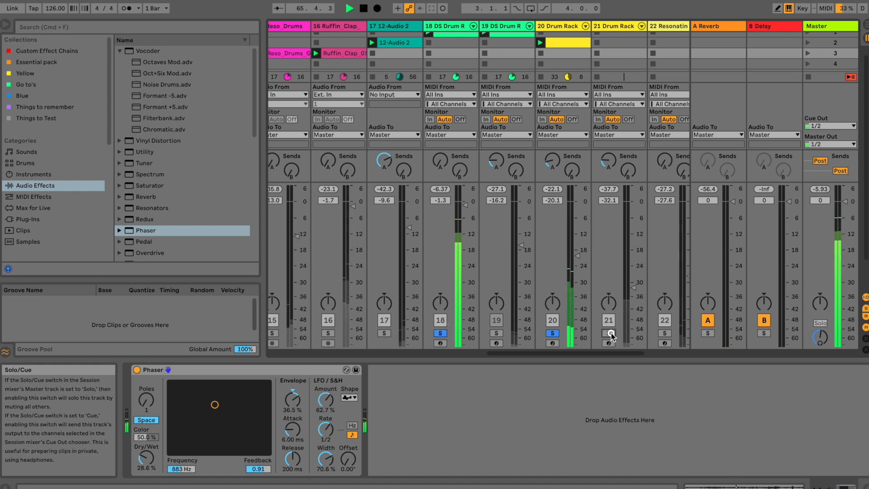
pyautogui.click(665, 333)
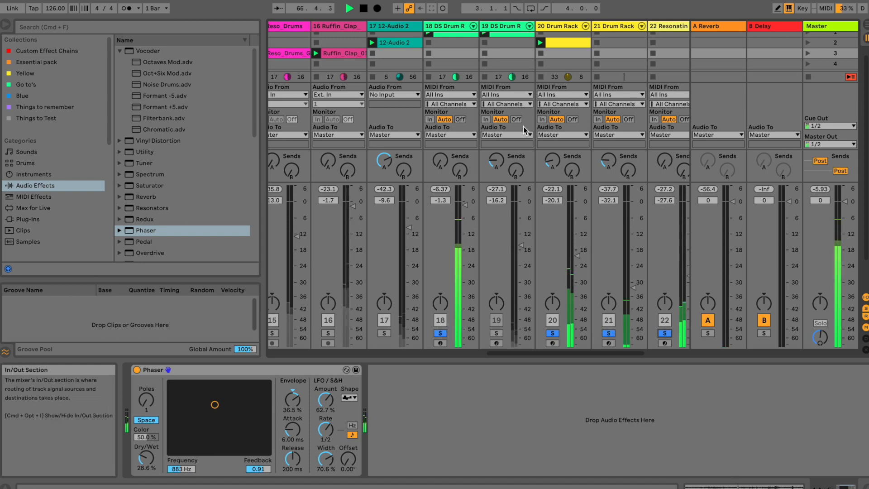
pyautogui.click(453, 52)
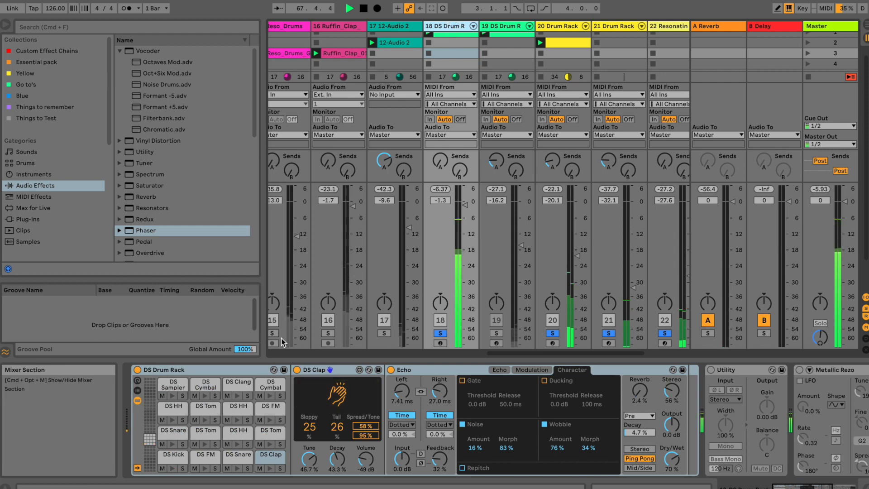
pyautogui.click(173, 456)
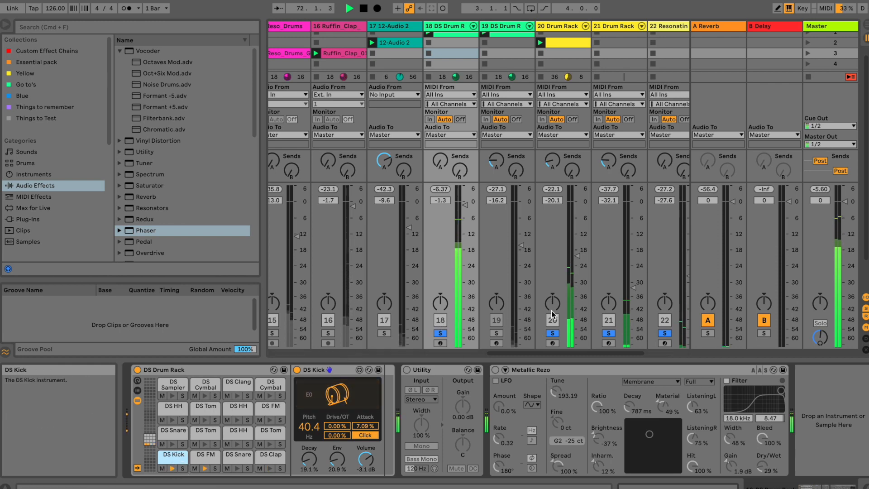
# Audition track 19 with a brief solo, and clear the solos on all tracks.
pyautogui.click(495, 333)
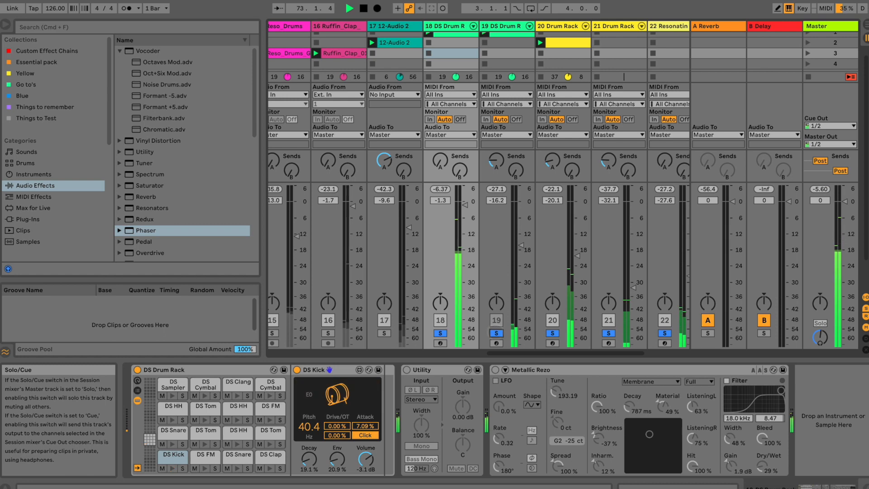
pyautogui.click(496, 333)
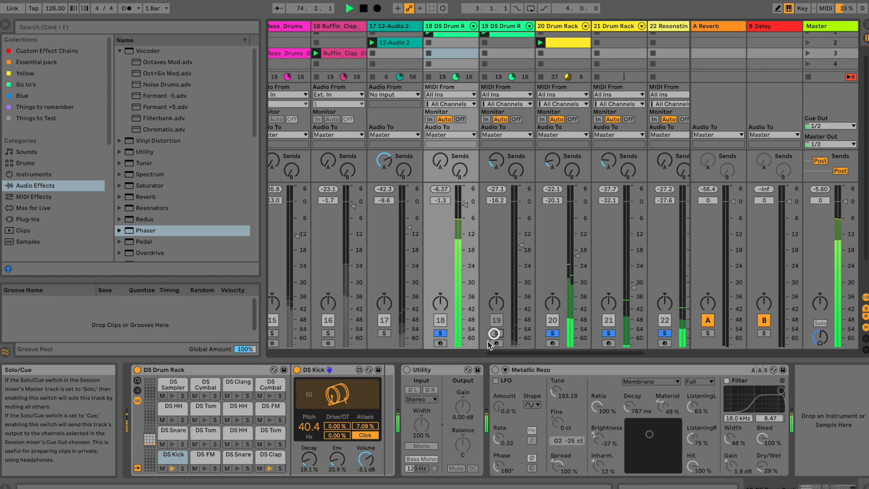
pyautogui.moveTo(499, 355); pyautogui.dragTo(543, 353)
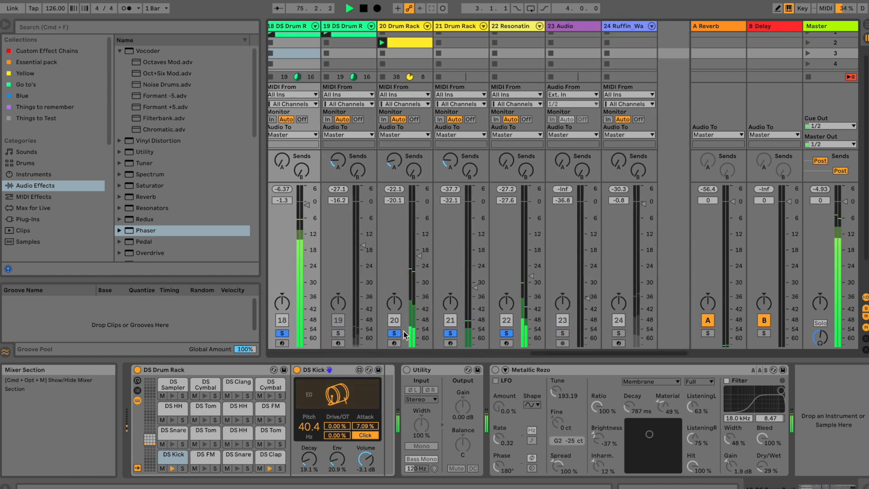
pyautogui.click(389, 335)
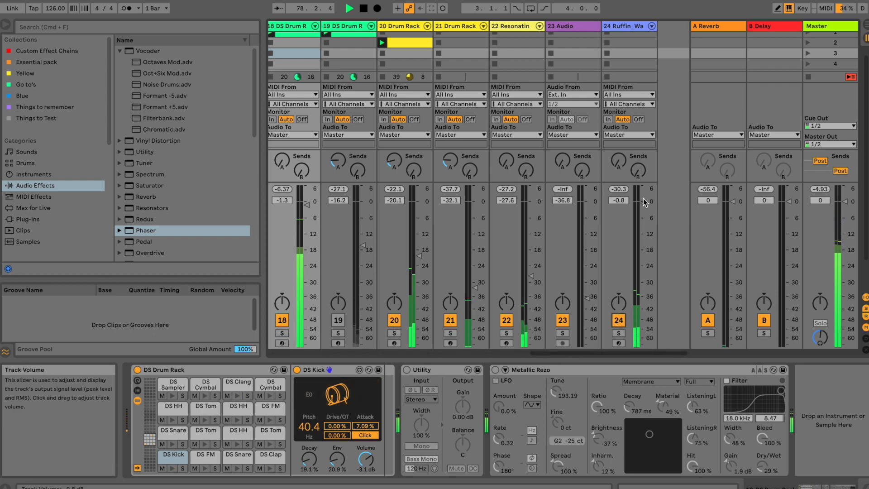
# Lower the overall note slider in track 24's Snake device and set Wavetable's OSR filter frequency to 110 Hz.
pyautogui.click(625, 53)
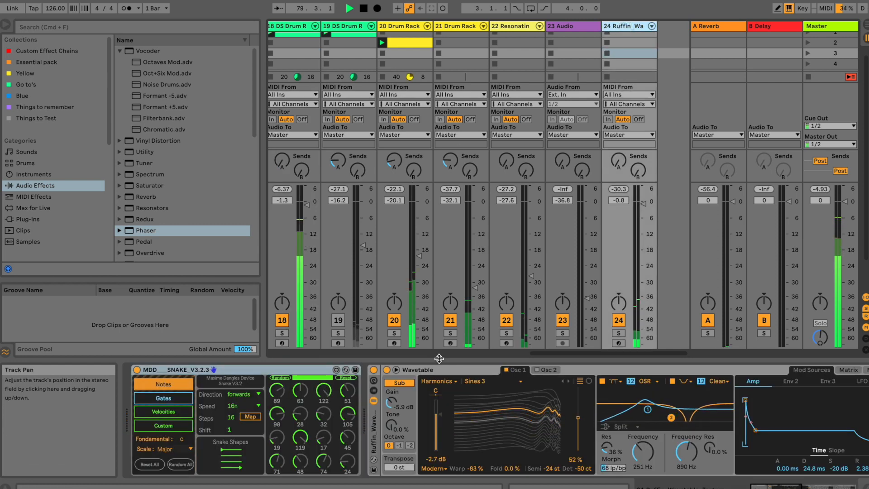
pyautogui.click(171, 400)
pyautogui.click(185, 383)
pyautogui.moveTo(304, 377); pyautogui.dragTo(297, 377)
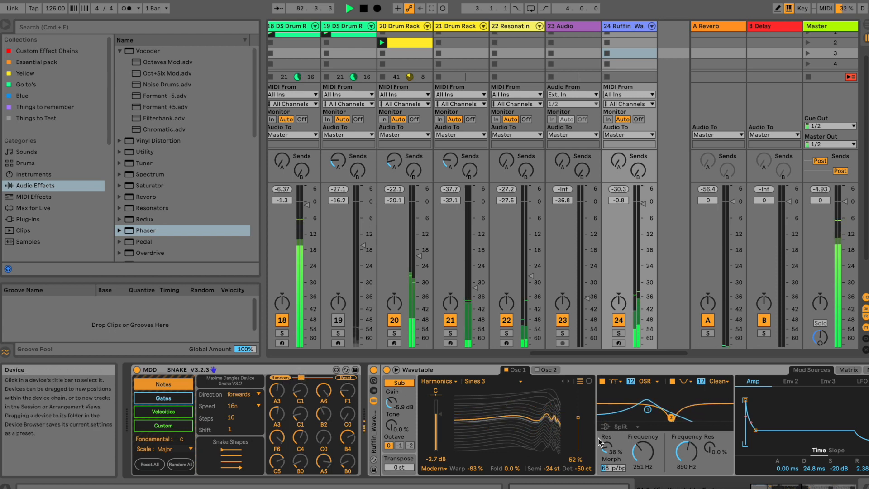
pyautogui.moveTo(639, 447); pyautogui.dragTo(639, 471)
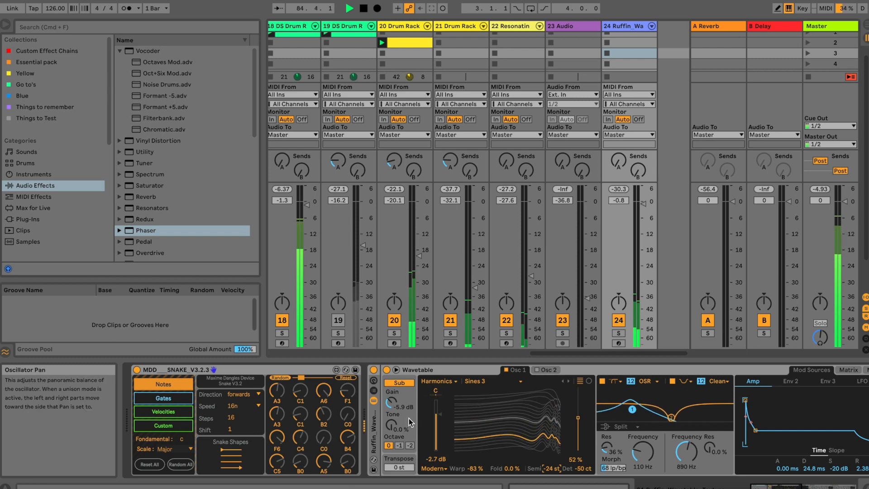
pyautogui.moveTo(394, 466); pyautogui.dragTo(394, 478)
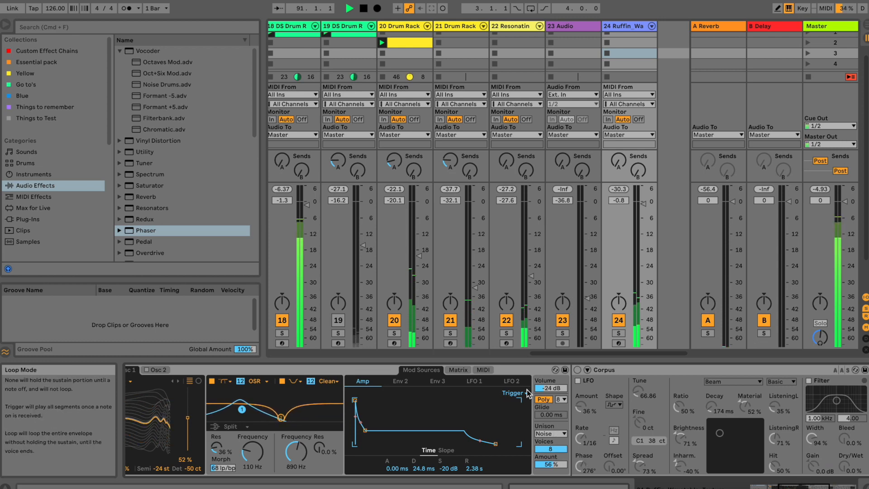
# Set Wavetable's volume to -6.0 dB and track 24's volume to -15.3 dB, and reactivate track 4.
pyautogui.moveTo(552, 388); pyautogui.dragTo(550, 381)
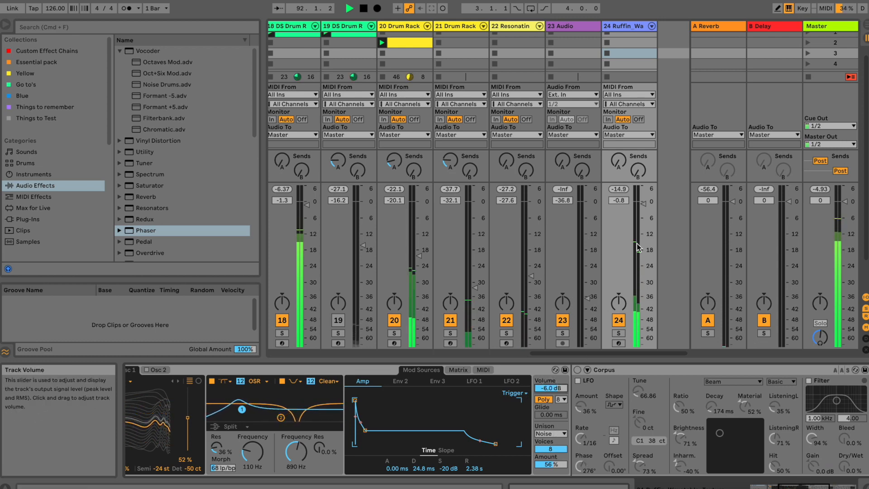
pyautogui.moveTo(640, 207); pyautogui.dragTo(640, 243)
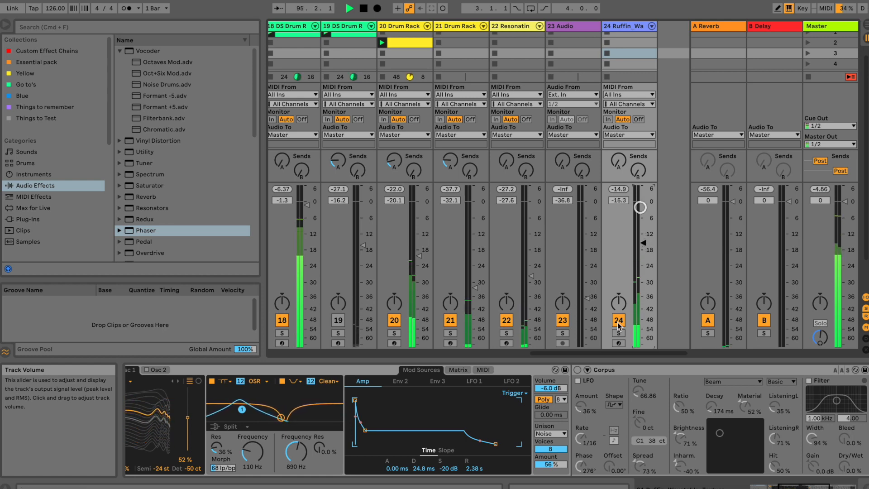
pyautogui.moveTo(623, 357); pyautogui.dragTo(235, 326)
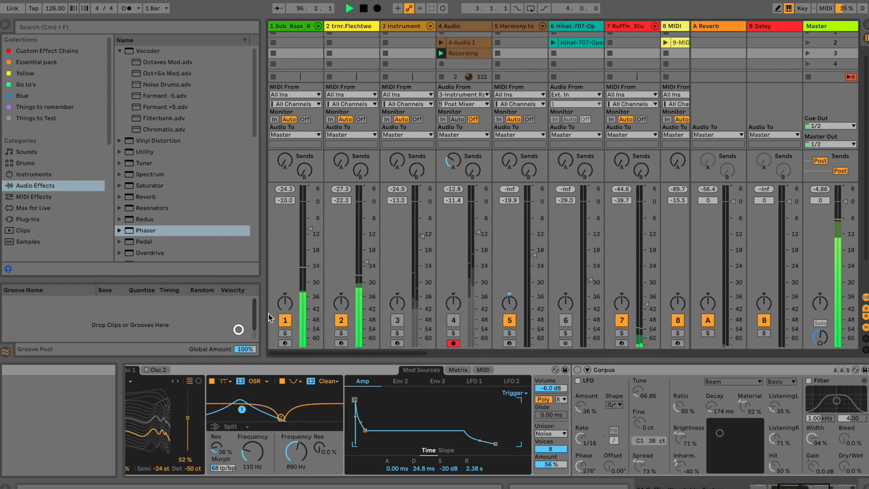
pyautogui.click(453, 321)
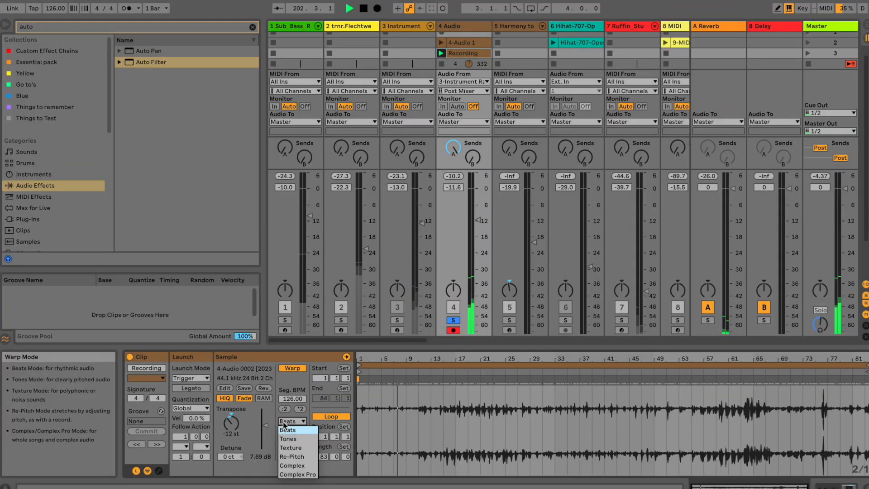
# Warp track 4's Recording clip in Texture mode with grain size 201.83 and flux 75.78, and raise the track's volume to -3.7 dB.
pyautogui.click(294, 456)
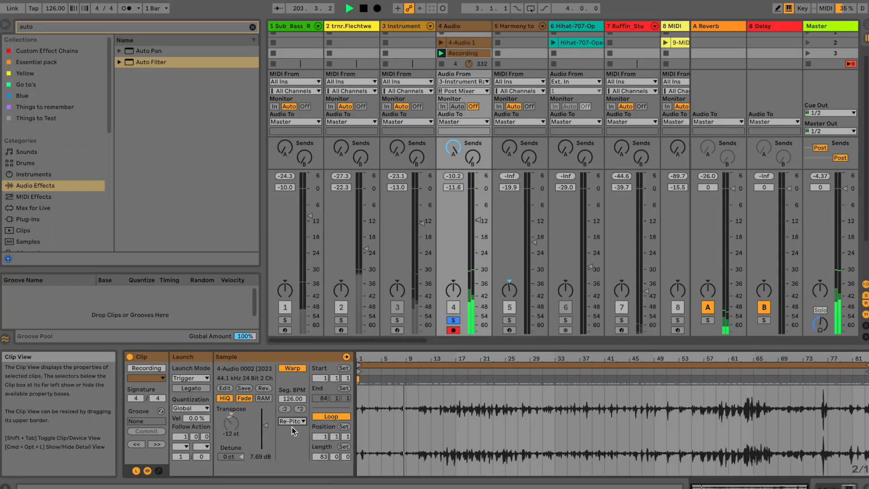
pyautogui.click(293, 421)
pyautogui.click(295, 450)
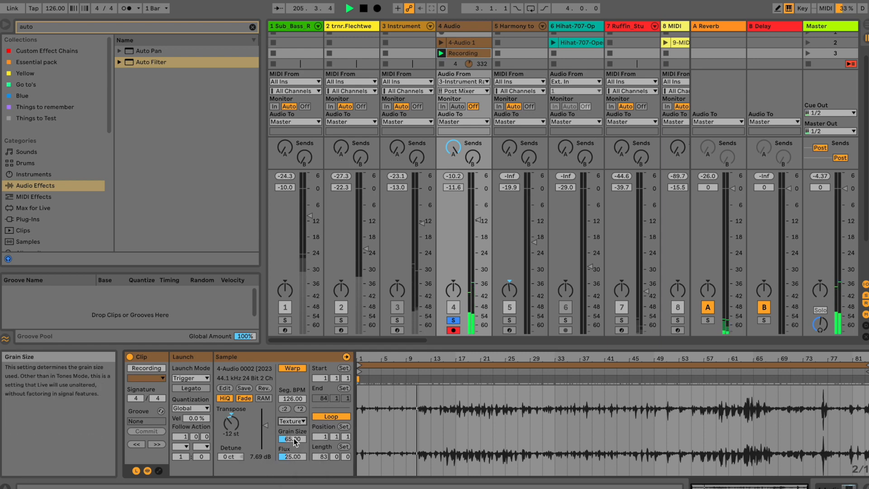
pyautogui.moveTo(292, 439)
pyautogui.mouseDown()
pyautogui.moveTo(294, 457)
pyautogui.moveTo(296, 443)
pyautogui.mouseUp()
pyautogui.scroll(10, 295, 443)
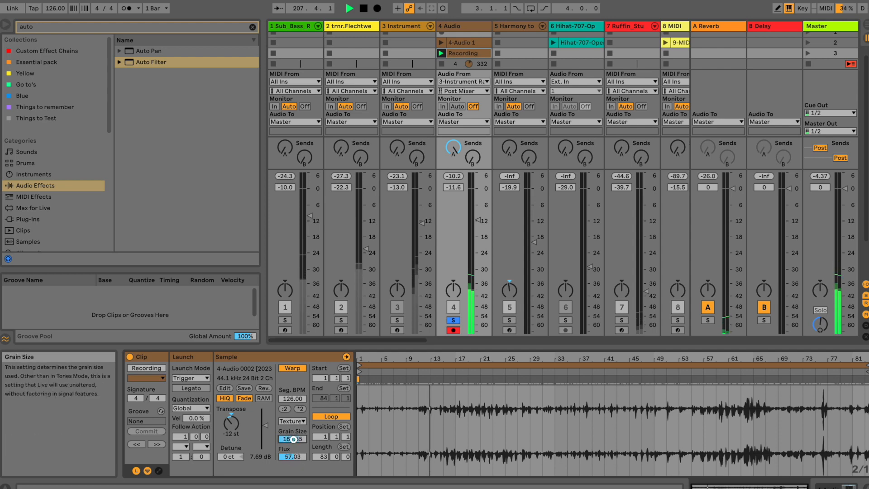
pyautogui.scroll(2, 295, 442)
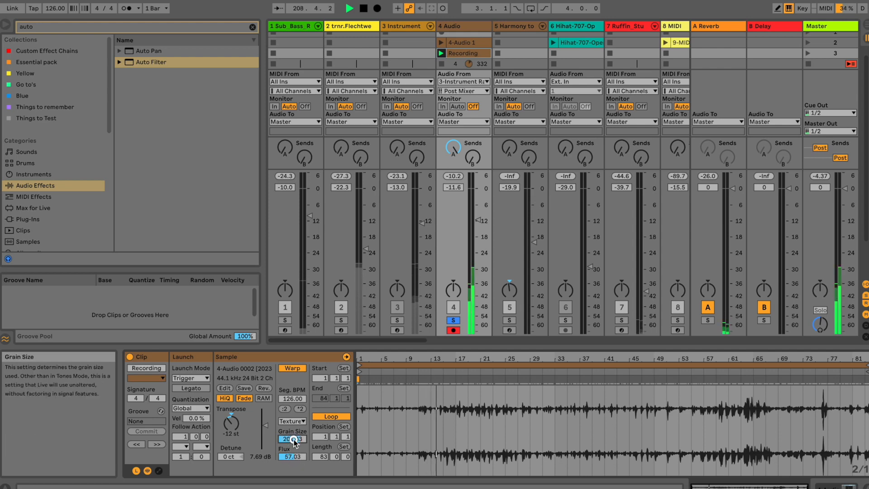
pyautogui.scroll(4, 294, 455)
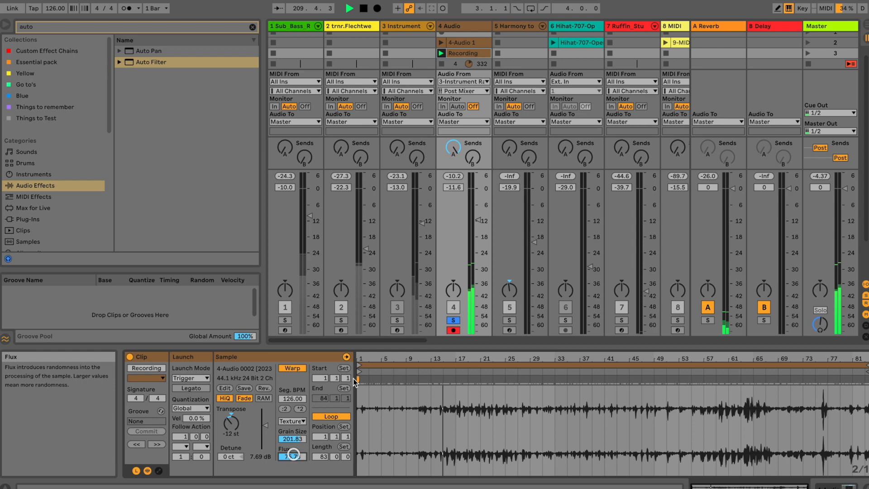
pyautogui.scroll(7, 474, 219)
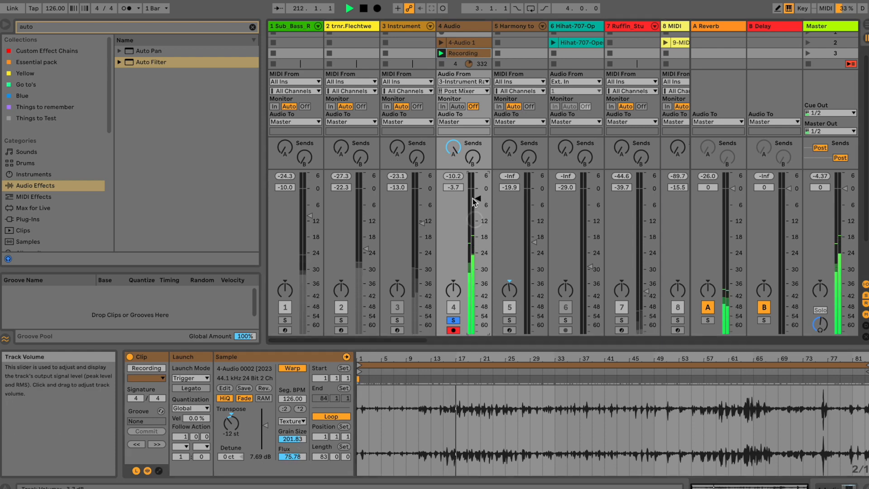
# Duplicate audio track 4 together with its recorded clips and settings.
pyautogui.click(457, 26)
pyautogui.click(456, 146)
pyautogui.click(460, 28)
pyautogui.hotkey('ctrl', 'd')
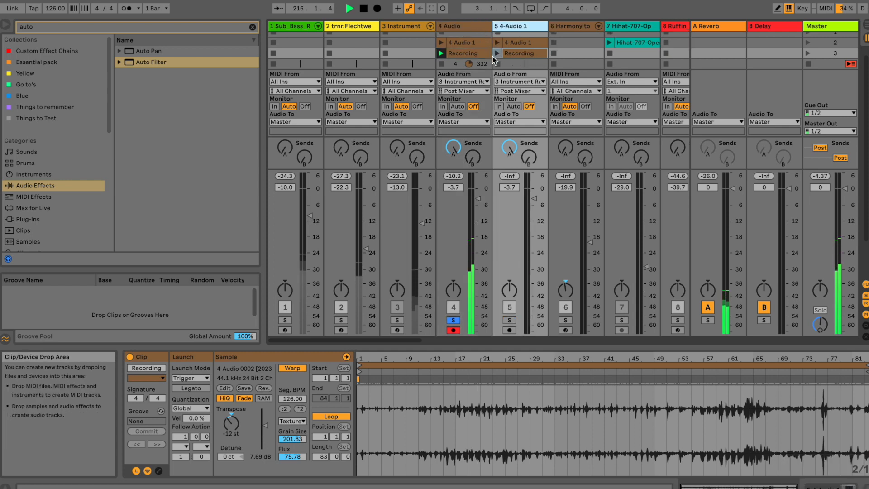
# Set the duplicated Recording clip to 0 st transpose and 12 ct detune, and launch it with track 5 soloed.
pyautogui.doubleClick(234, 425)
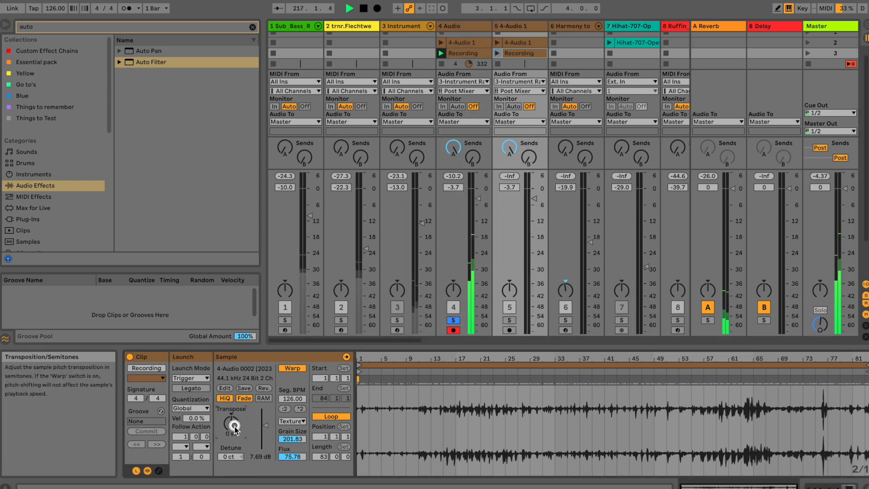
pyautogui.click(234, 453)
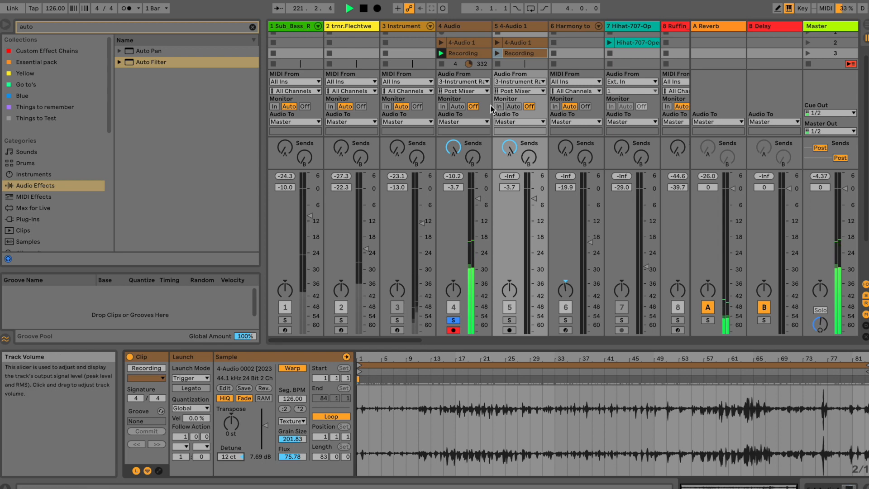
pyautogui.click(510, 320)
pyautogui.click(497, 53)
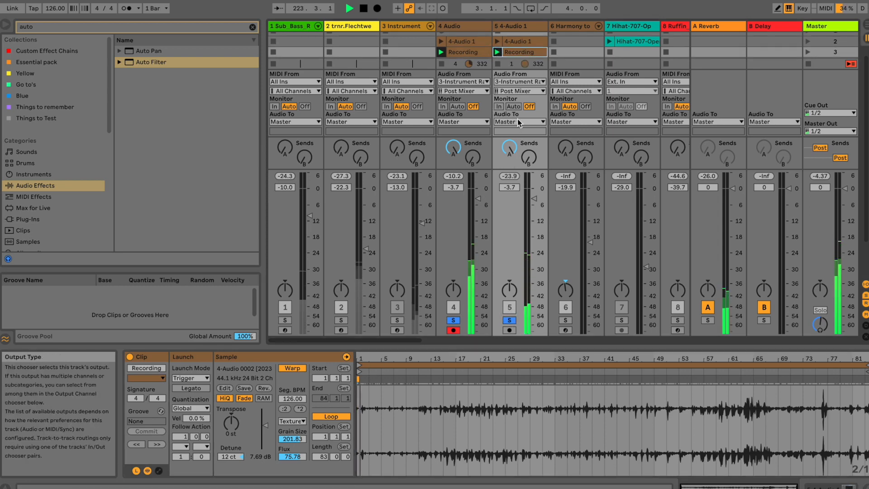
pyautogui.click(516, 53)
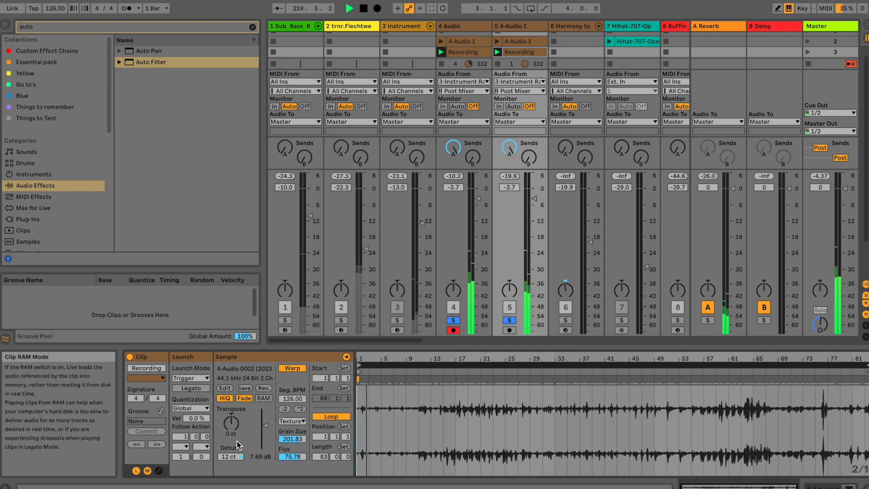
# Set track 5's Recording clip to Beats warp mode, with detune 0 ct and transpose -12 st.
pyautogui.click(288, 422)
pyautogui.click(290, 415)
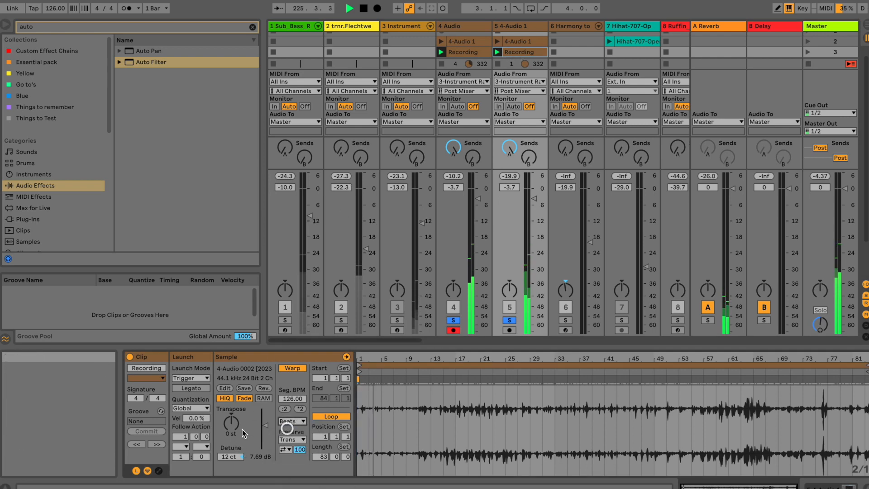
pyautogui.moveTo(232, 457); pyautogui.dragTo(232, 463)
pyautogui.moveTo(230, 419); pyautogui.dragTo(232, 425)
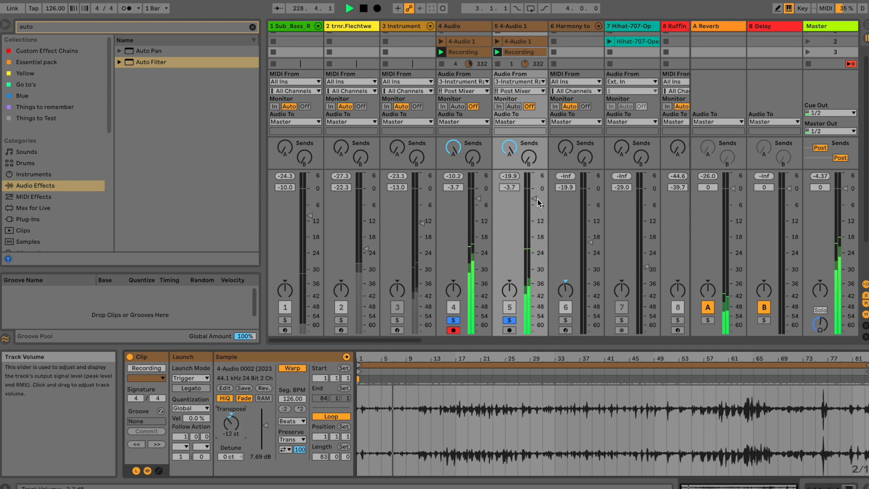
pyautogui.click(517, 53)
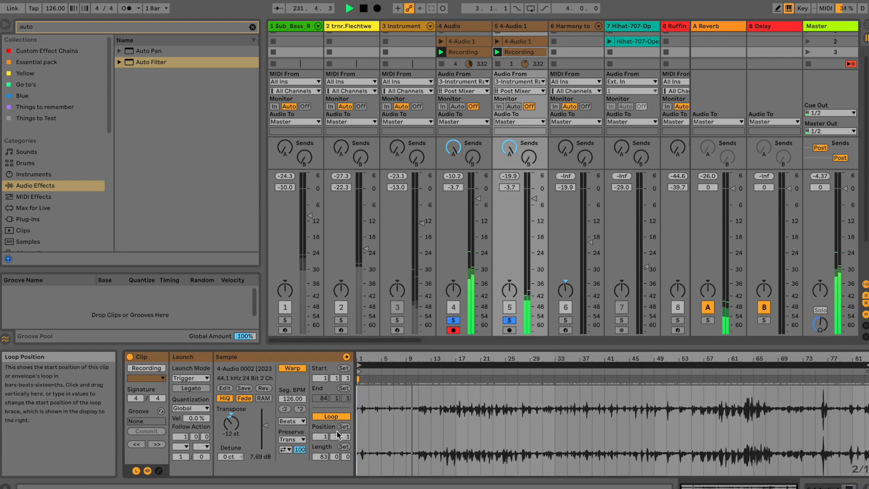
# Open track 4's Recording clip and turn off solo on tracks 5 and 4.
pyautogui.click(464, 51)
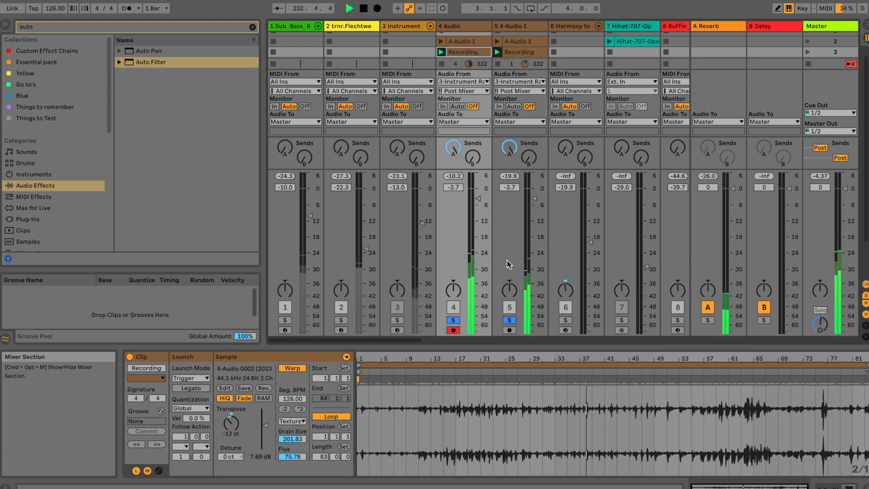
pyautogui.click(509, 321)
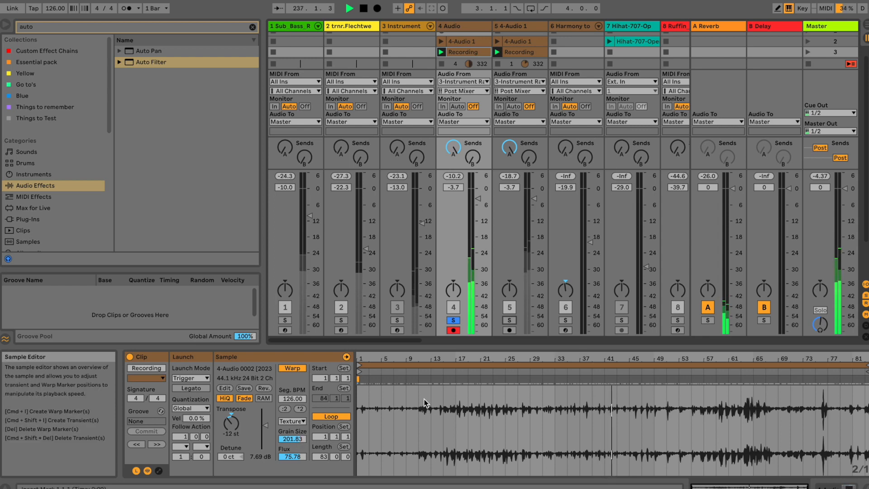
pyautogui.click(449, 320)
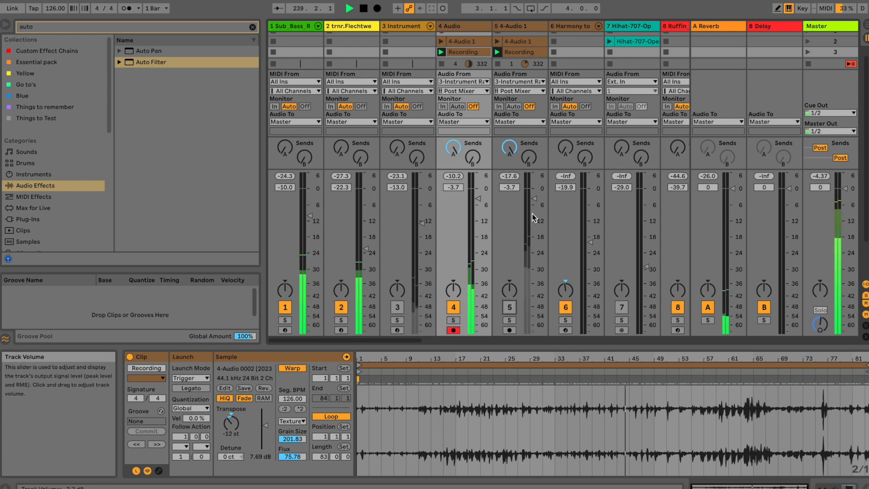
# Raise the gain of track 4's Recording clip to 10.1 dB and compare the mix with track 4 deactivated and reactivated.
pyautogui.moveTo(266, 427); pyautogui.dragTo(265, 422)
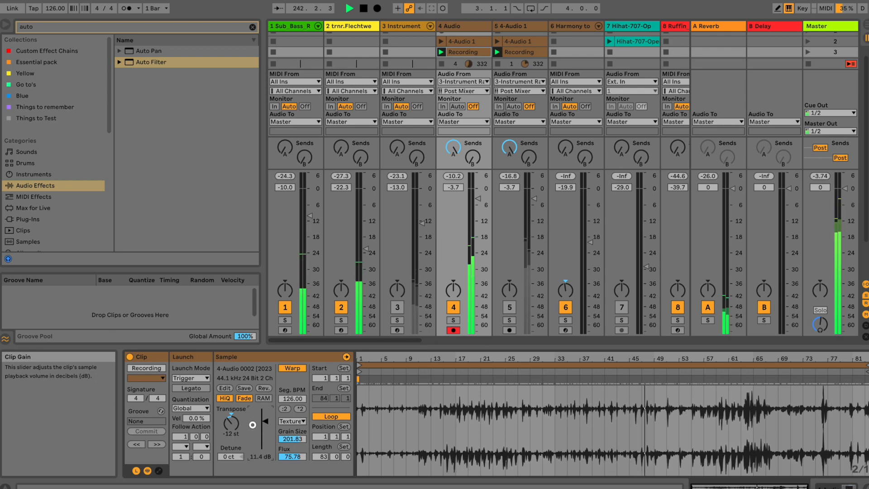
pyautogui.moveTo(253, 425); pyautogui.dragTo(253, 424)
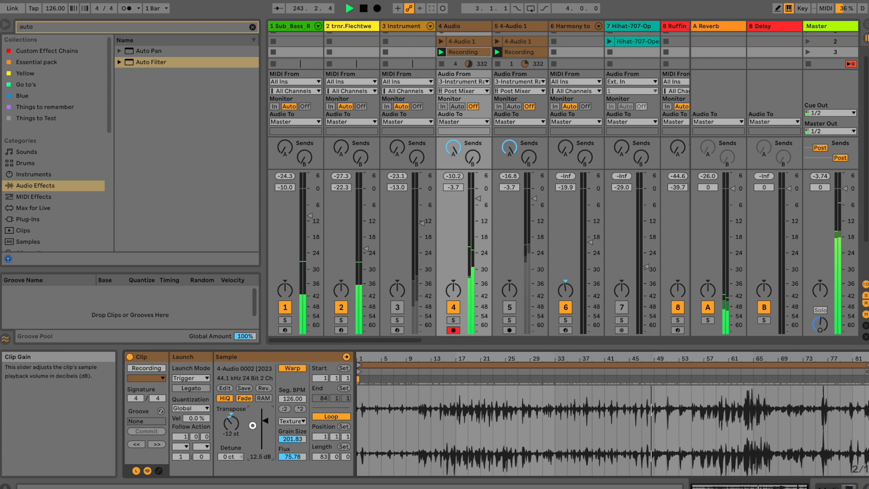
pyautogui.moveTo(252, 426); pyautogui.dragTo(253, 425)
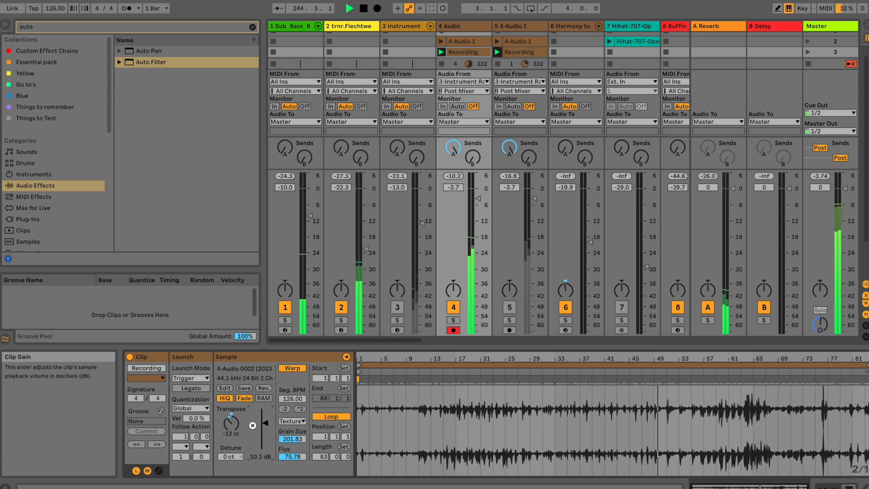
pyautogui.click(453, 308)
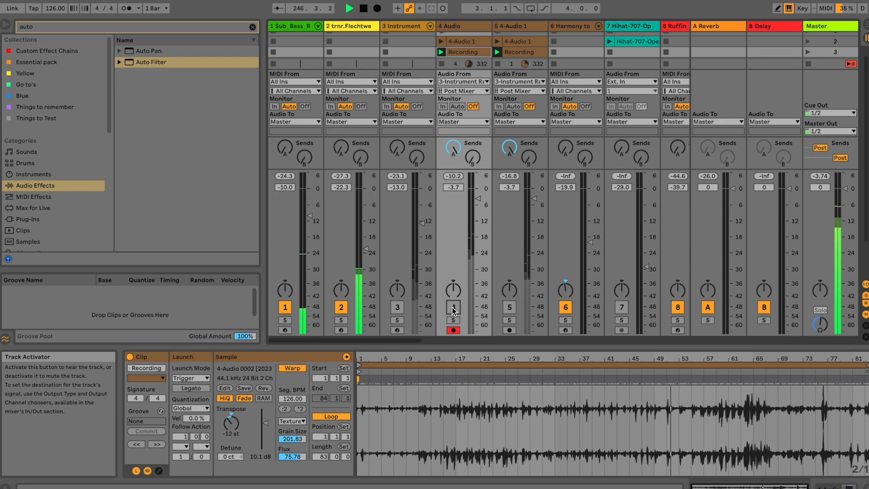
pyautogui.click(453, 308)
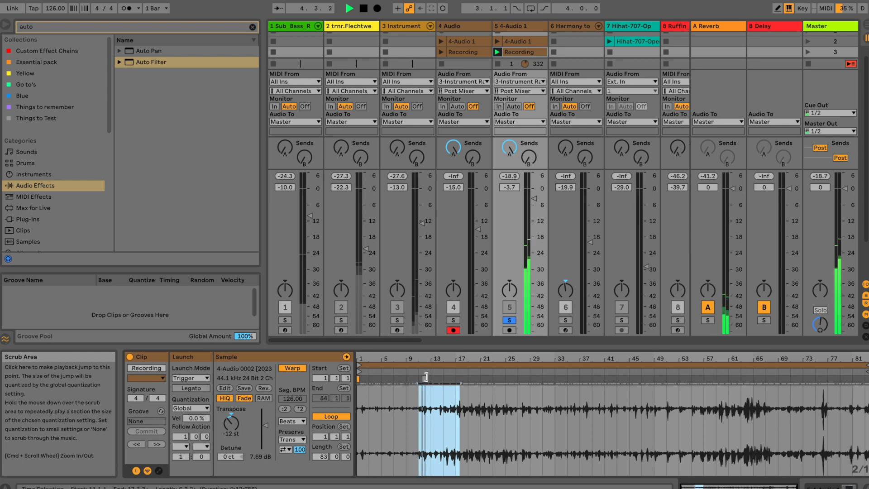
# Select eight bars from bar 17 in track 5's Recording clip and loop that selection.
pyautogui.click(460, 393)
pyautogui.moveTo(455, 392); pyautogui.dragTo(507, 395)
pyautogui.press('space')
pyautogui.press('space')
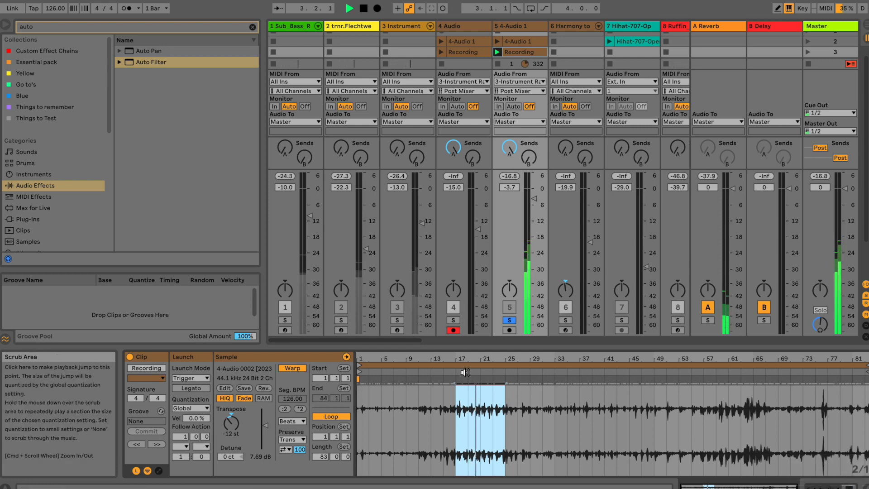
pyautogui.press('super+l')
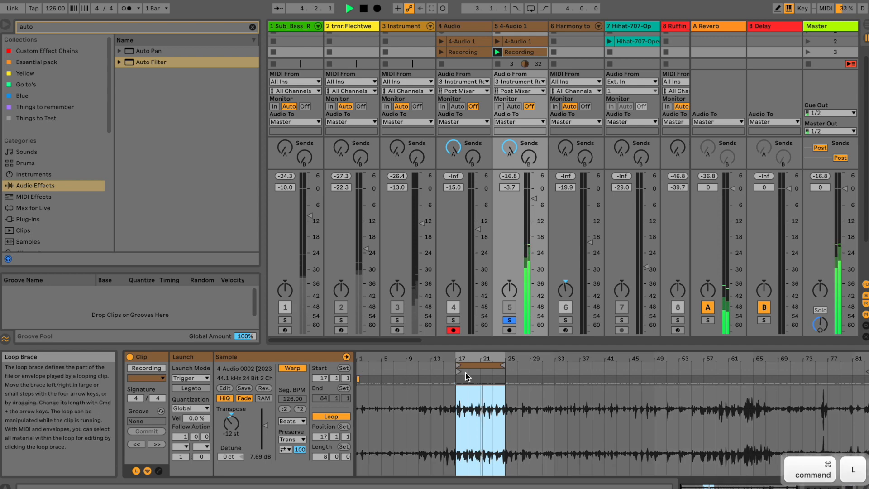
# Crop the sample of track 5's Recording clip to the looped eight-bar section.
pyautogui.rightClick(472, 387)
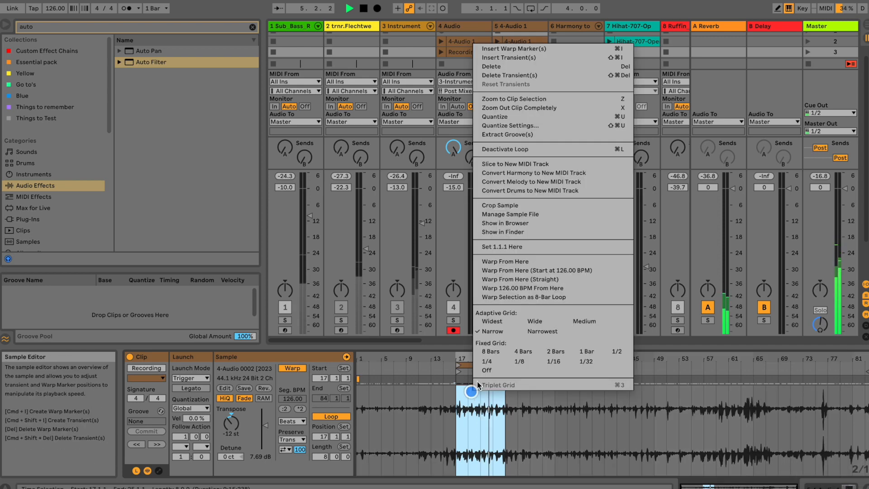
pyautogui.press('Escape')
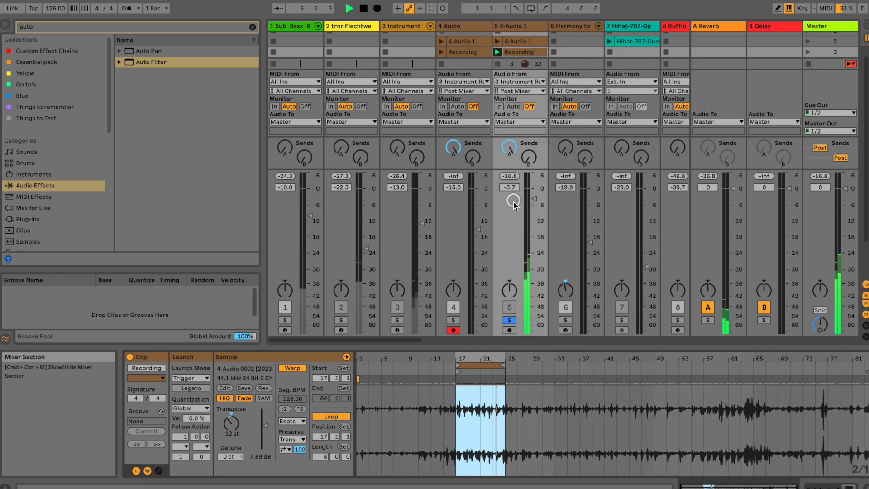
pyautogui.rightClick(484, 385)
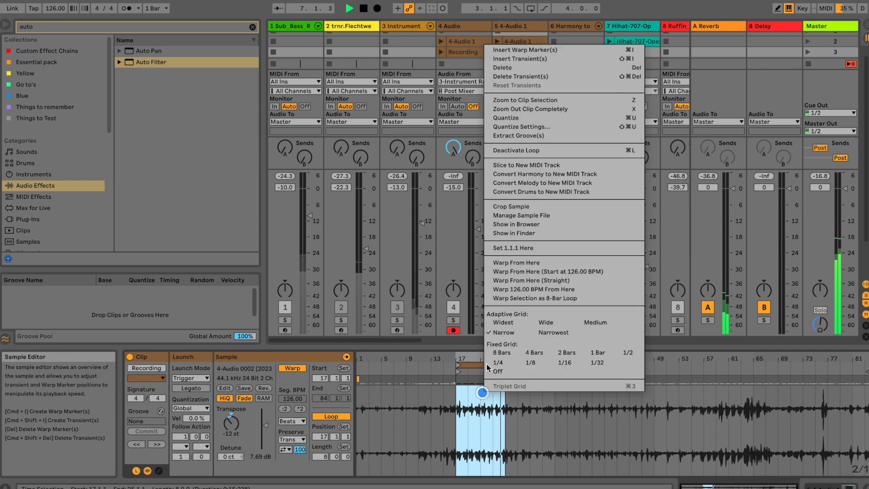
pyautogui.click(513, 206)
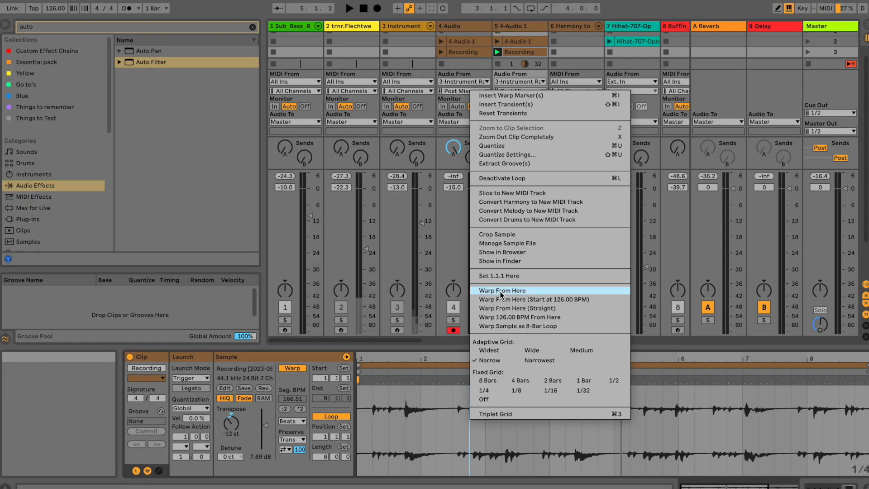
# Slice the cropped clip to a new MIDI track per Transient with the Built-in preset, and delete the generated notes.
pyautogui.click(509, 194)
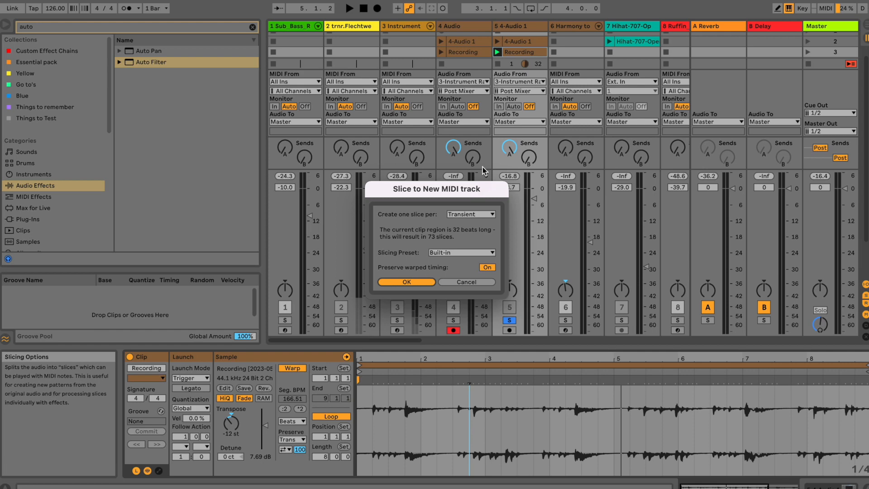
pyautogui.press('Return')
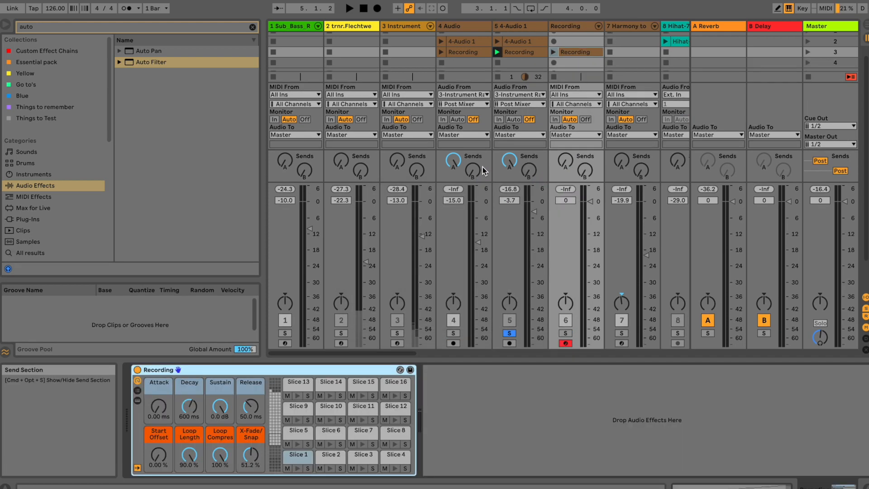
pyautogui.press('Delete')
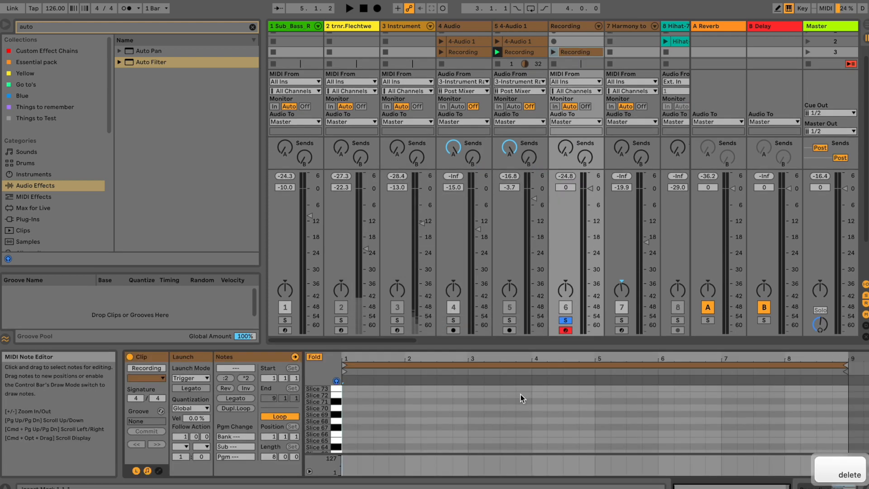
# Place notes on slice 71 at bar 2, slice 68 just after bar 4, slice 61 late in bar 5 and slice 72 at bar 7, and start playback.
pyautogui.doubleClick(419, 402)
pyautogui.doubleClick(525, 402)
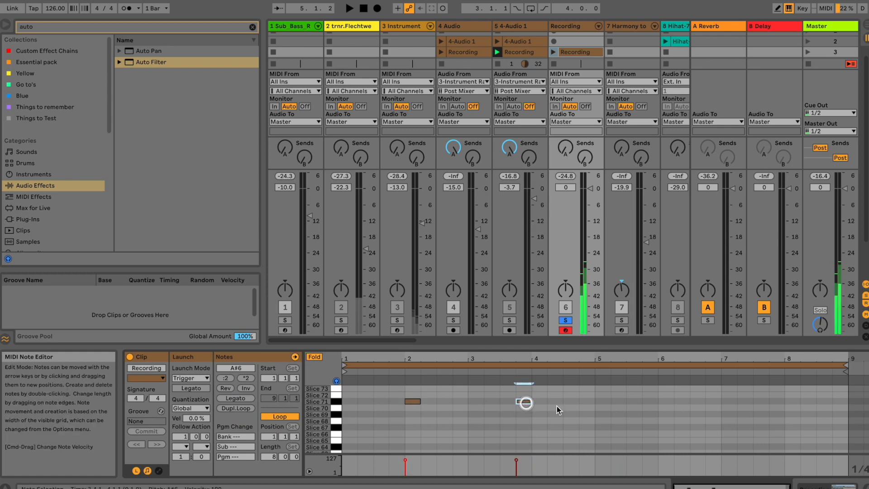
pyautogui.moveTo(532, 408); pyautogui.dragTo(563, 420)
pyautogui.doubleClick(727, 394)
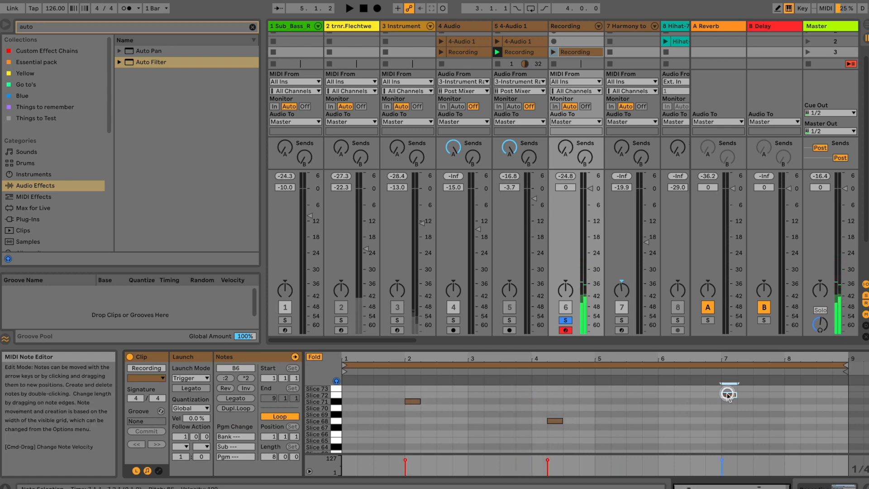
pyautogui.doubleClick(818, 400)
pyautogui.moveTo(823, 403); pyautogui.dragTo(650, 443)
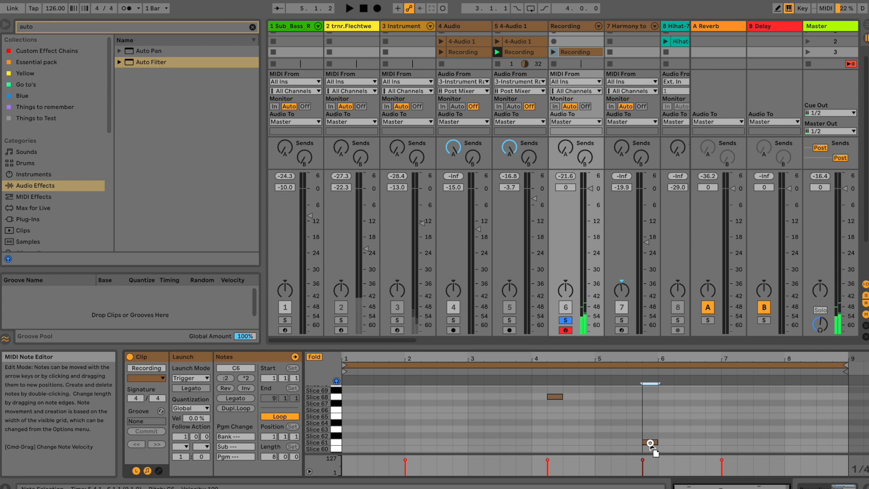
pyautogui.press('space')
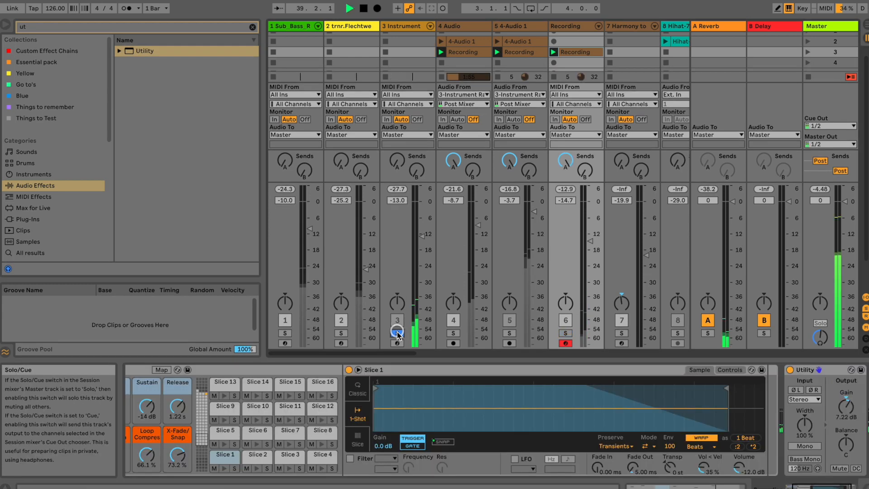
# Turn off solo on track 3 and show its device chain from MDD Snake through to Fracture, BigSeq2 and Ricochet.
pyautogui.click(397, 333)
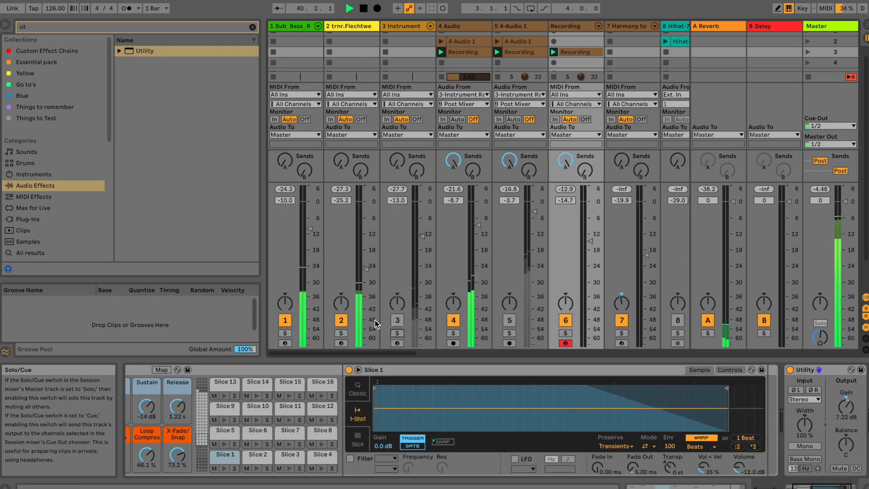
pyautogui.click(409, 27)
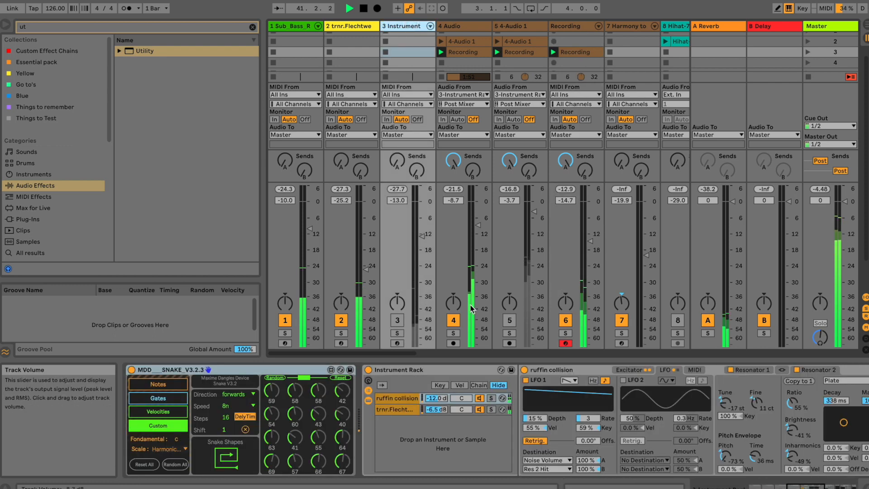
pyautogui.click(397, 371)
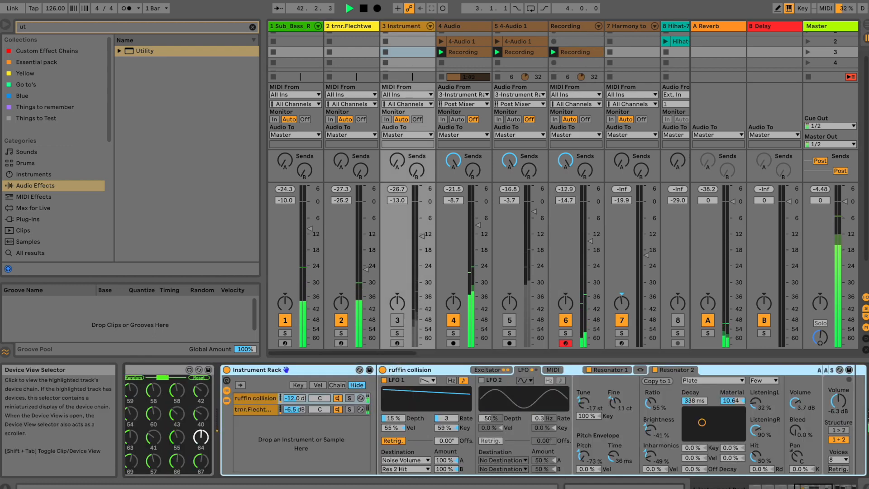
pyautogui.moveTo(814, 487); pyautogui.dragTo(838, 488)
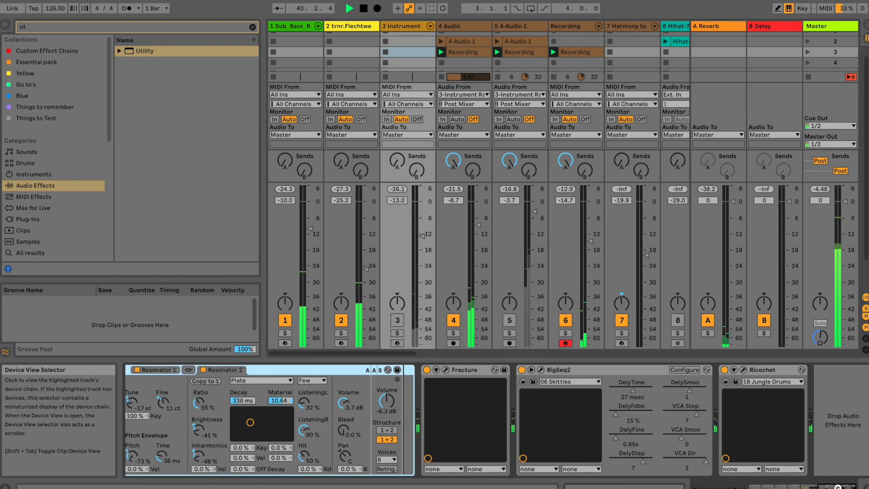